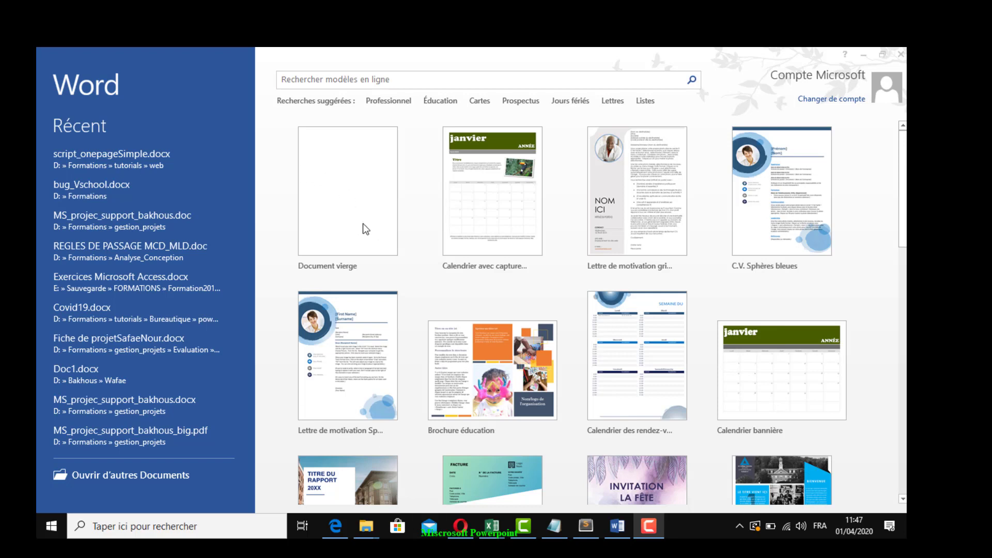
Create a new blank document and set the page zoom to 100%
left_click(362, 187)
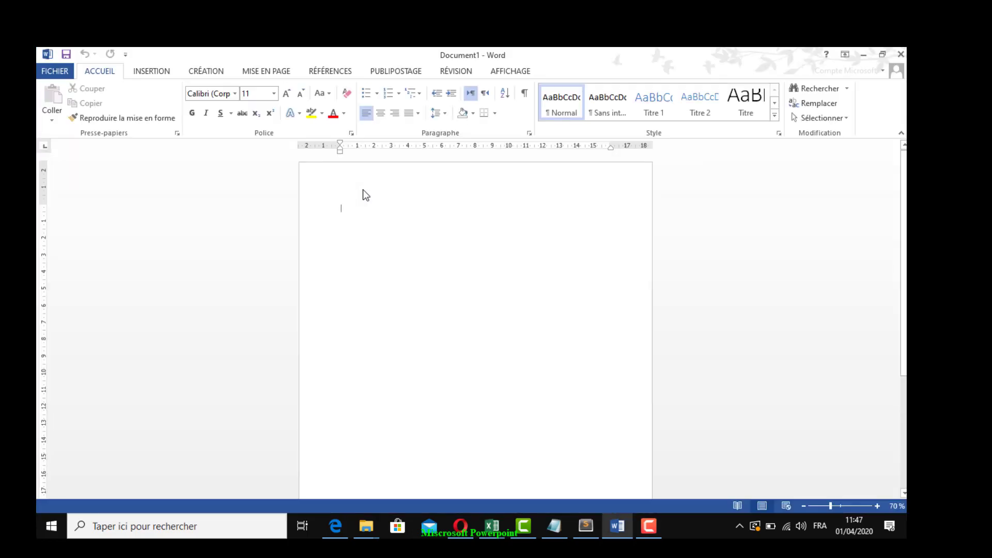
left_click(878, 507)
left_click(877, 506)
left_click(878, 506)
left_click(878, 507)
left_click(877, 507)
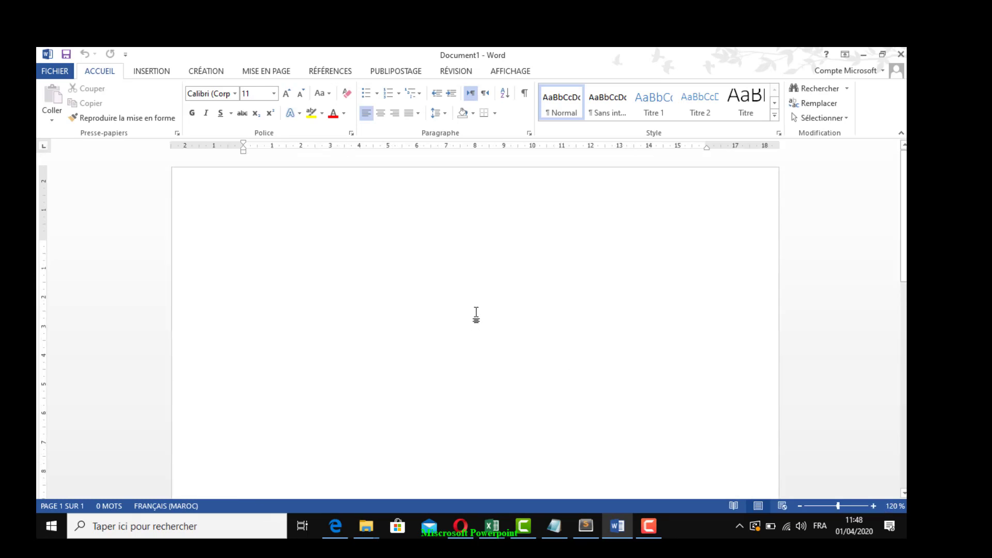
left_click(801, 506)
left_click(801, 505)
left_click(801, 506)
left_click(801, 506)
left_click(800, 506)
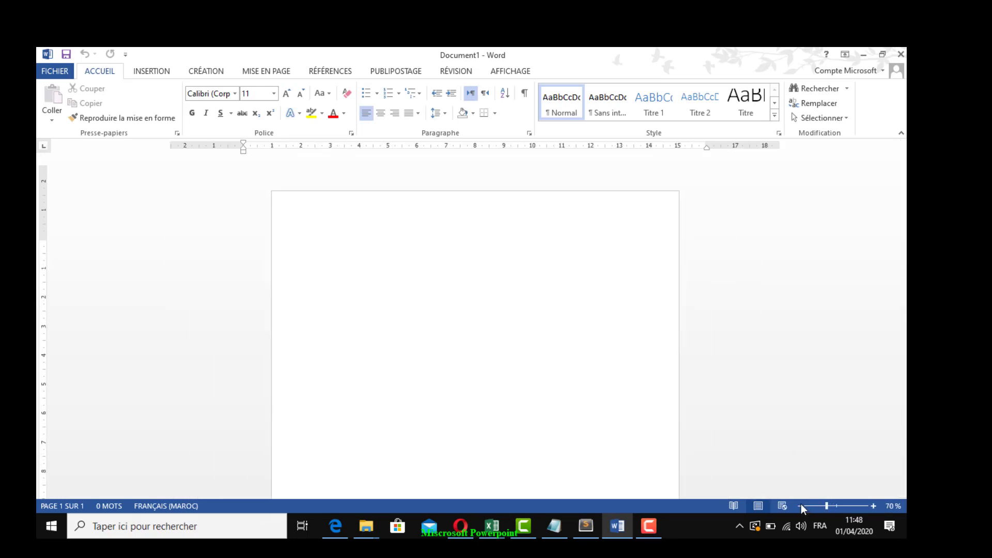
left_click(800, 506)
left_click(800, 506)
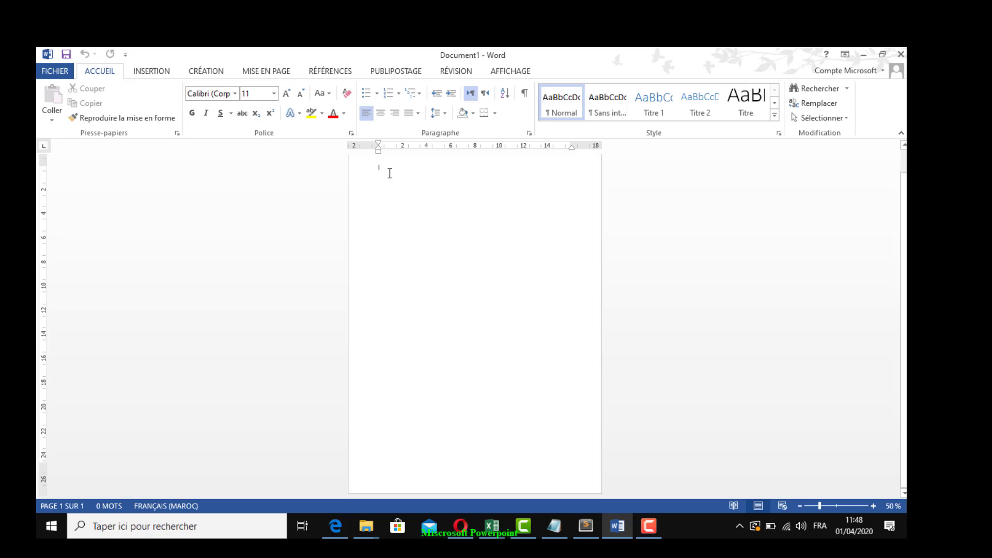
left_click(874, 506)
left_click(873, 506)
left_click(873, 506)
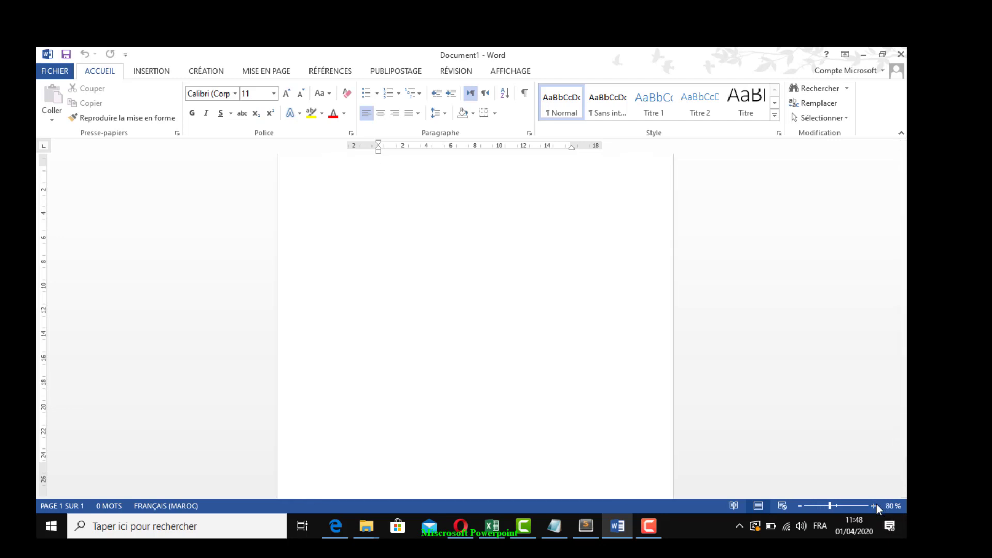
left_click(874, 506)
left_click(874, 506)
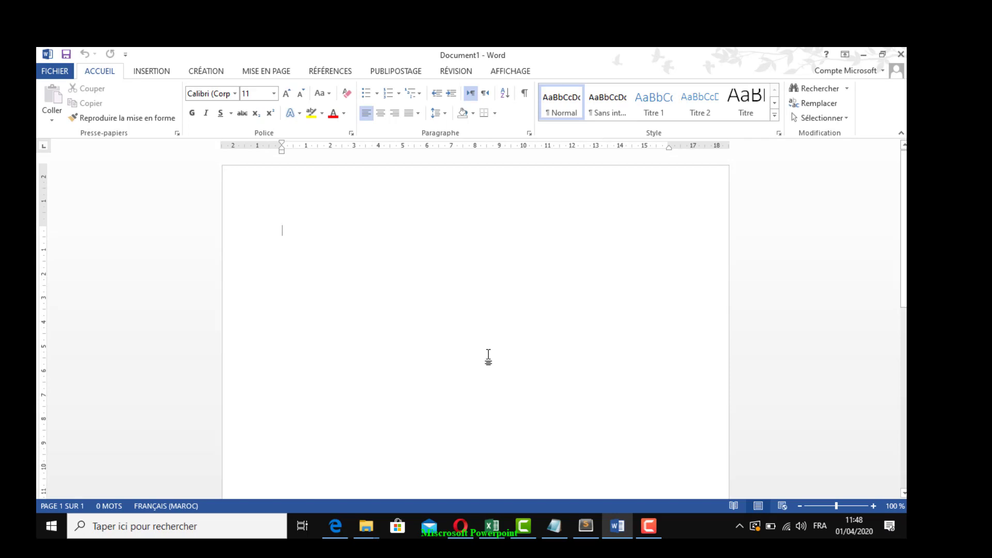
Write the heading "Projet de fin d'études" on the first line, followed by a blank line
type("pRO")
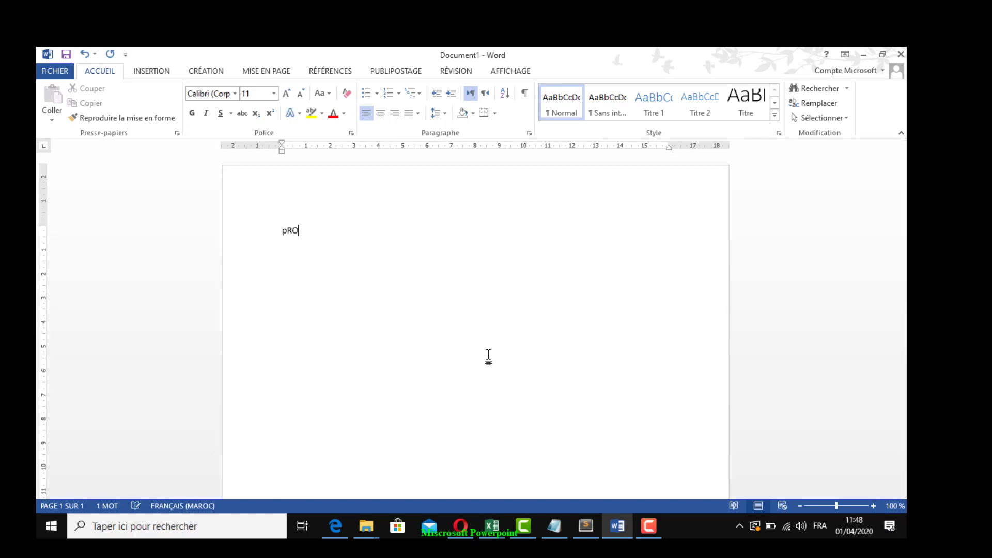
key("BackSpace")
key("BackSpace")
key("BackSpace")
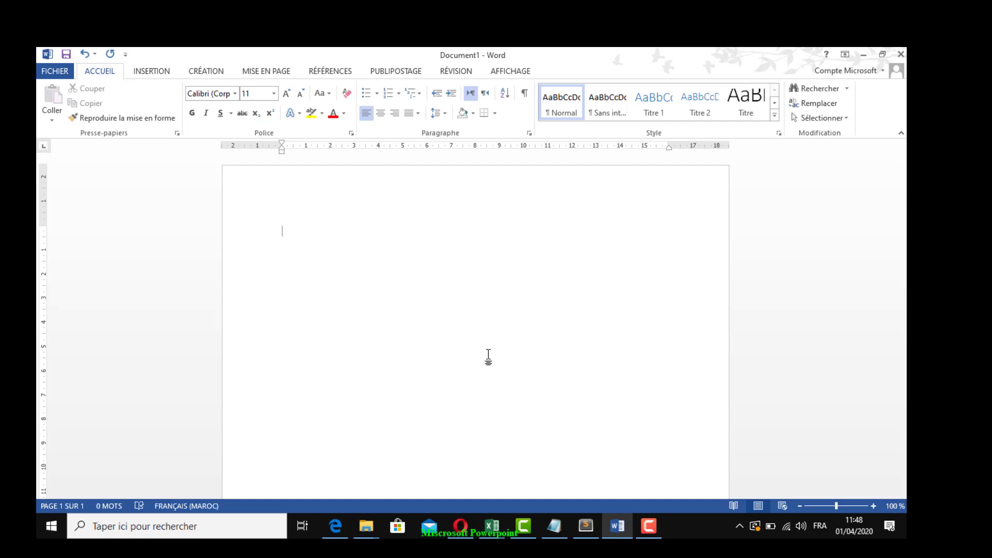
type("Projet")
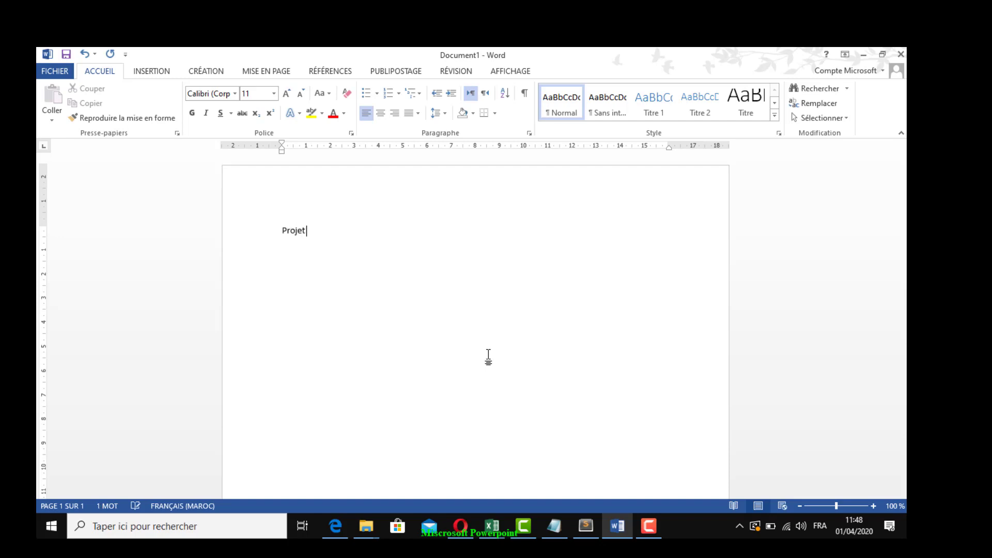
type(" de fin ")
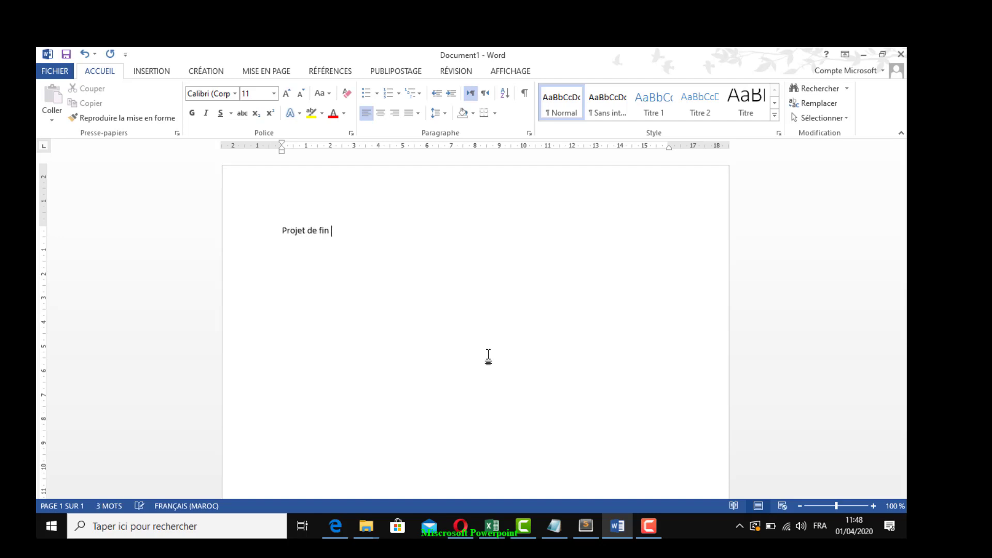
type("d'études")
key("Return")
key("Return")
Add a "Titre :" line with a dotted placeholder below the heading, followed by blank lines
type("Titre : ...................................")
key("Return")
key("Return")
key("Return")
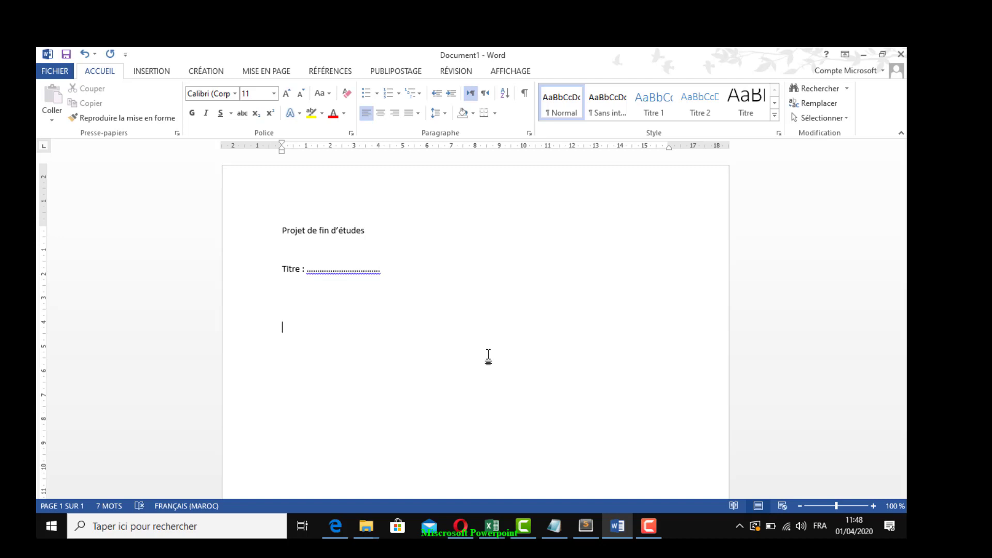
Add the line "Réaliser par : nom et prénom" below the title line, followed by a blank line
type("Réaliser par :  nom ")
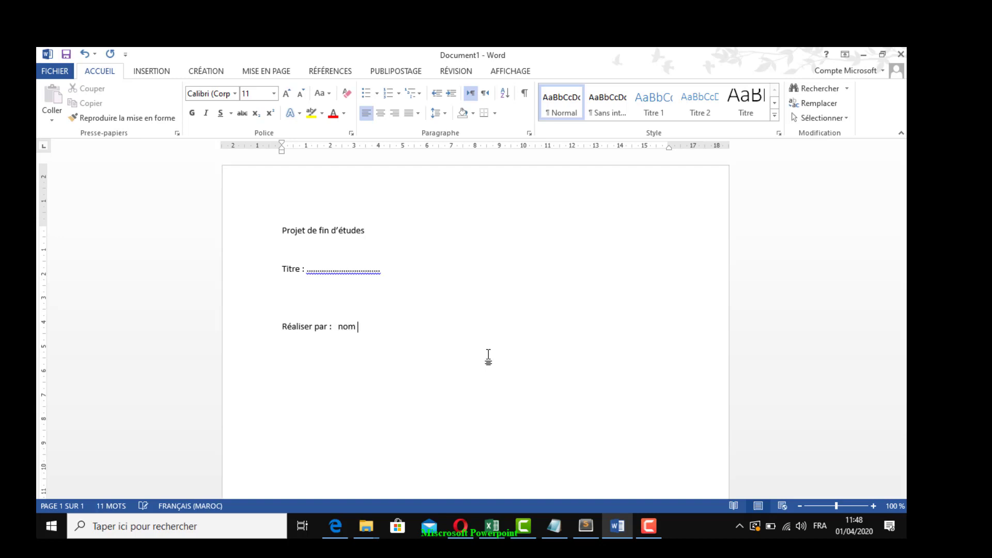
type("et prénom")
key("Return")
key("Return")
Add the line "Encadrer par :" with a dotted placeholder at the end of the document
type("Enca")
type("dré")
key("BackSpace")
type("er par :")
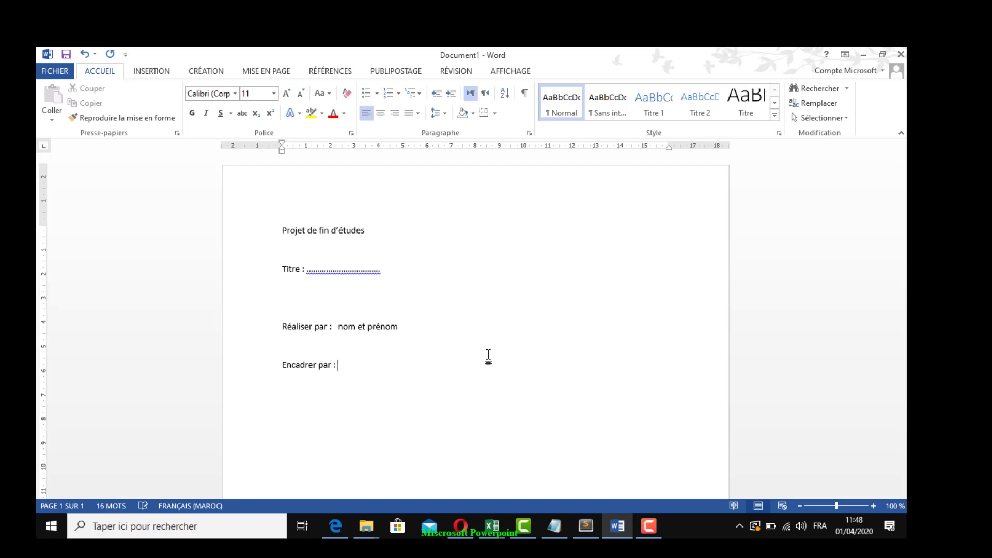
type(" ...............................")
Insert two blank lines above the "Projet de fin d'études" heading and place the cursor on the first one
left_click(283, 230)
key("Return")
key("Return")
key("Up")
key("Up")
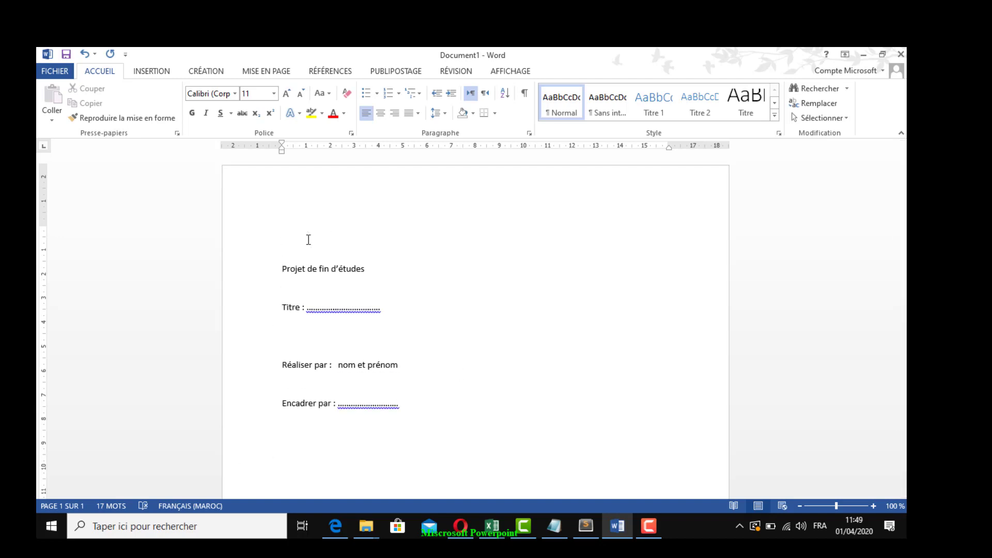
Insert the picture epag_logo.png above the heading and shrink it to about 2.4 cm high and 3.65 cm wide
left_click(157, 73)
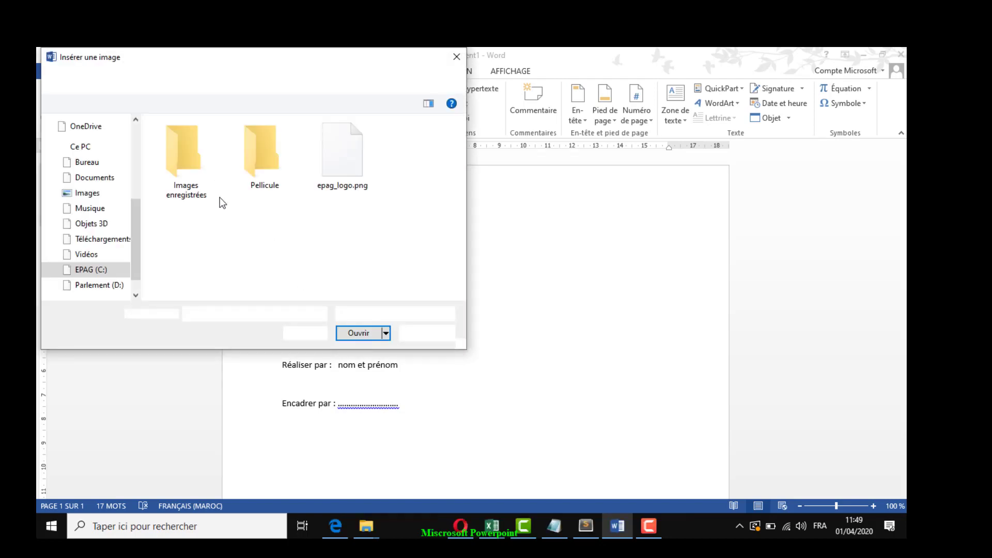
double_click(343, 163)
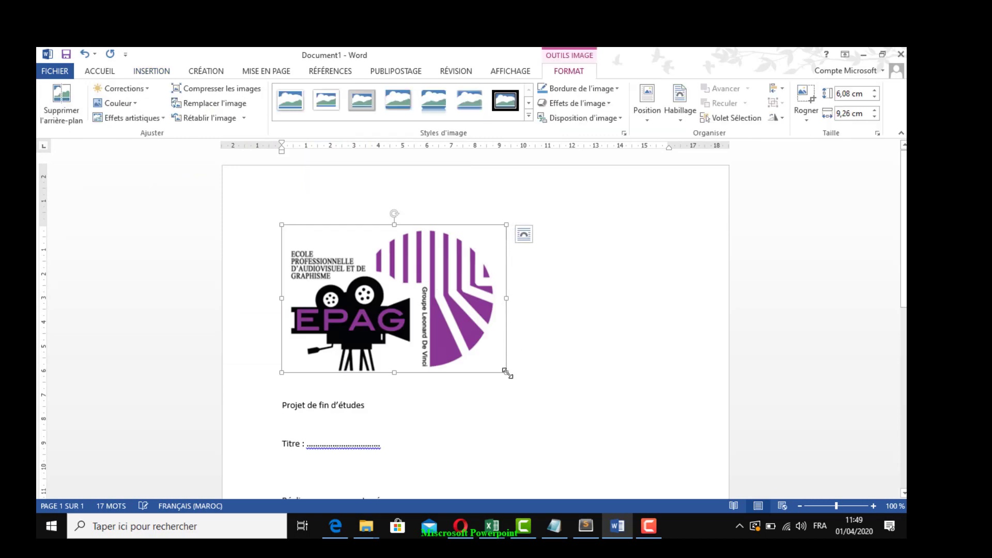
left_click_drag(473, 349, 341, 258)
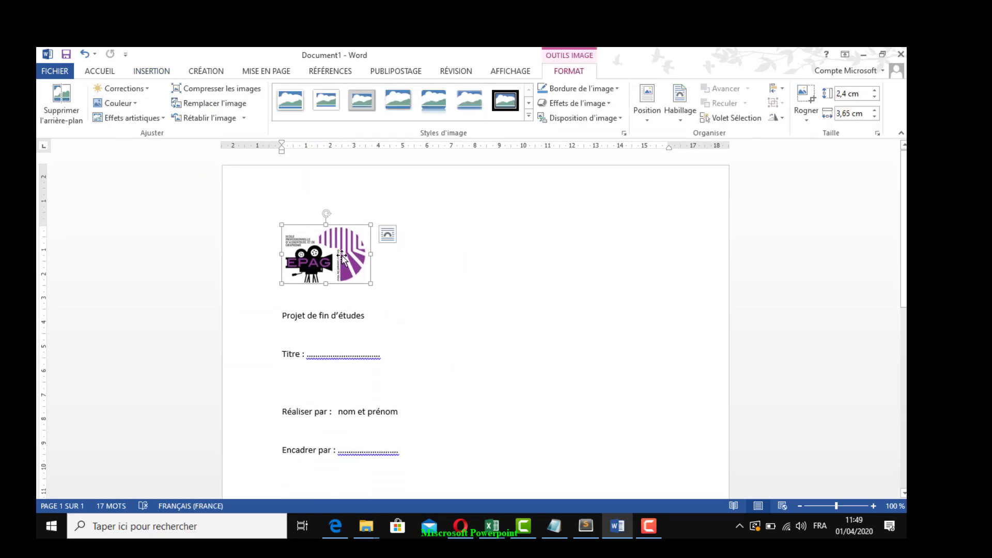
Tab across the logo line and draw a rectangle about 2.94 cm high and 4.74 cm wide opposite the logo, near the right margin
left_click(482, 257)
key("Tab")
key("Tab")
key("Tab")
key("Tab")
key("Tab")
key("Tab")
key("Tab")
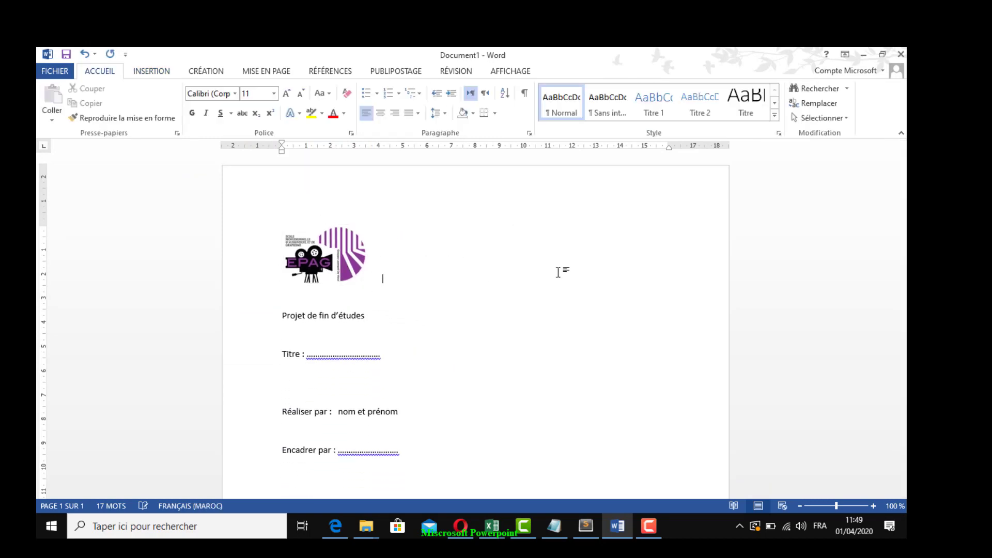
key("Tab")
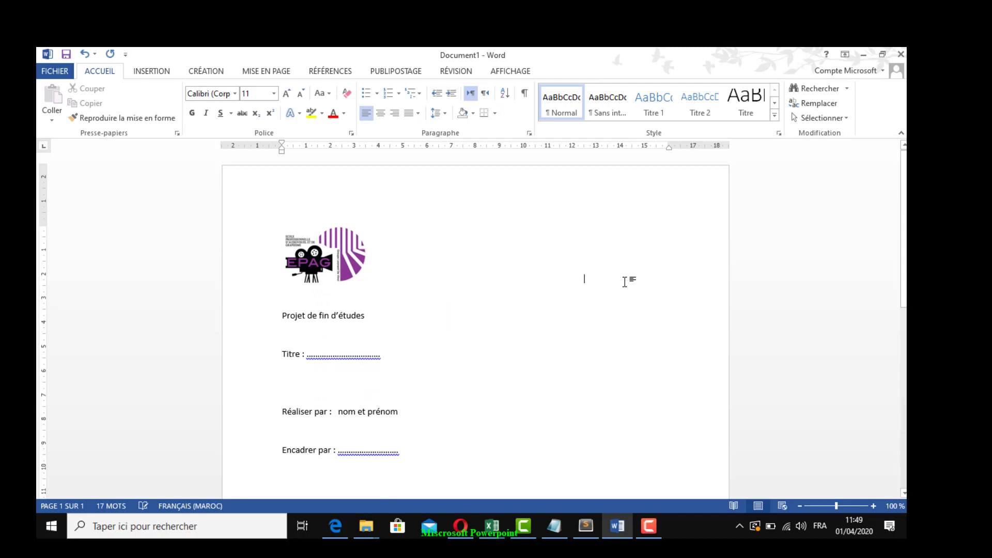
left_click(153, 71)
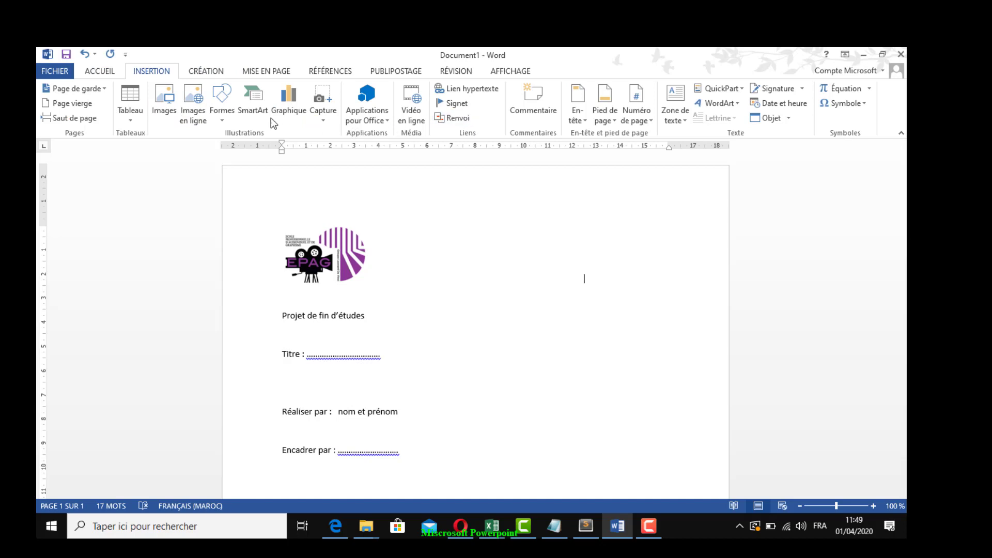
left_click(222, 118)
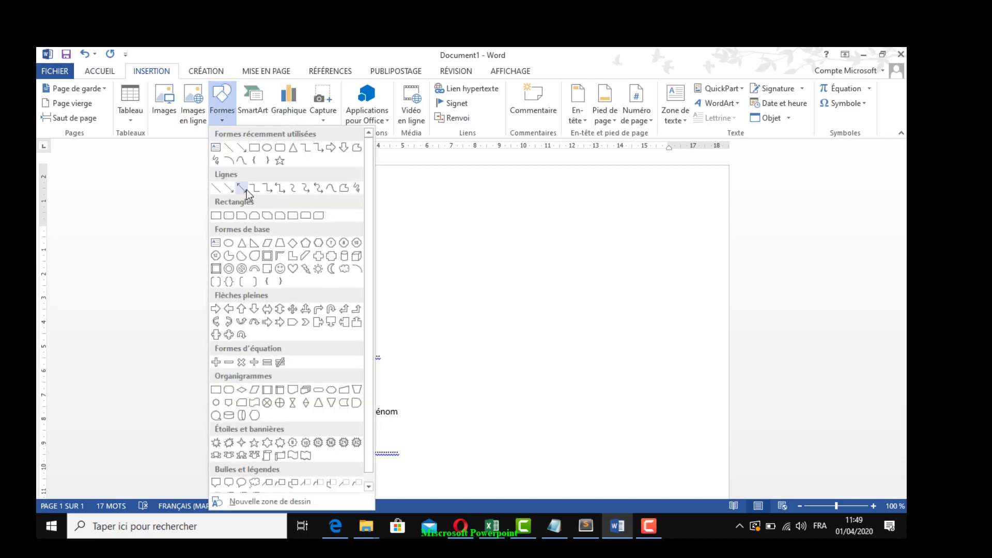
left_click(257, 148)
left_click_drag(561, 226, 676, 295)
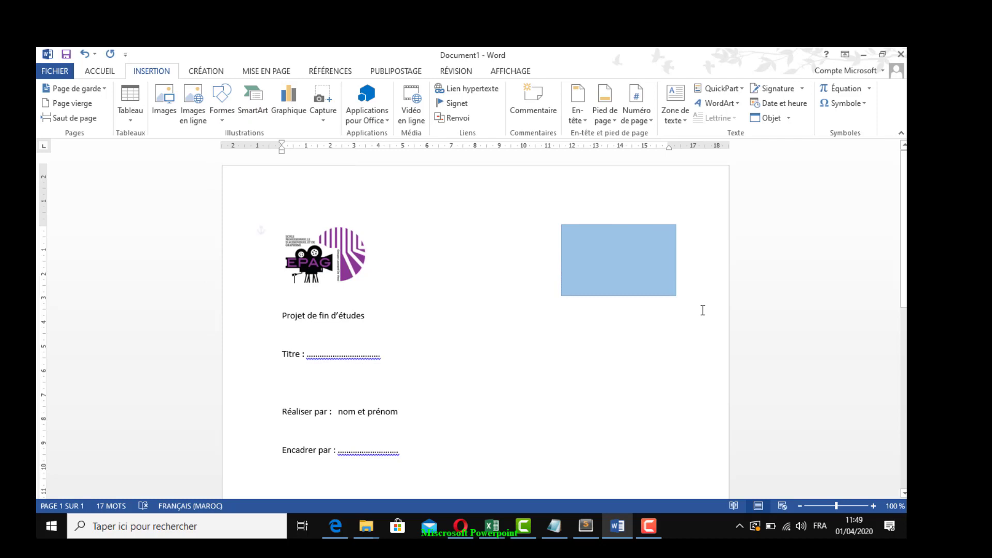
Add the text "LOGO Entreprise" inside the blue rectangle
right_click(601, 263)
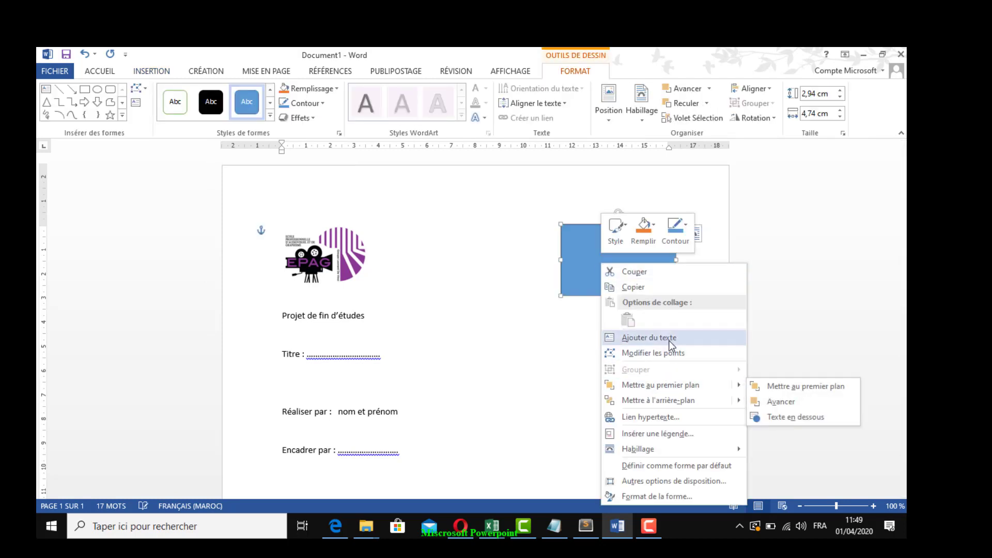
left_click(650, 338)
type("LO")
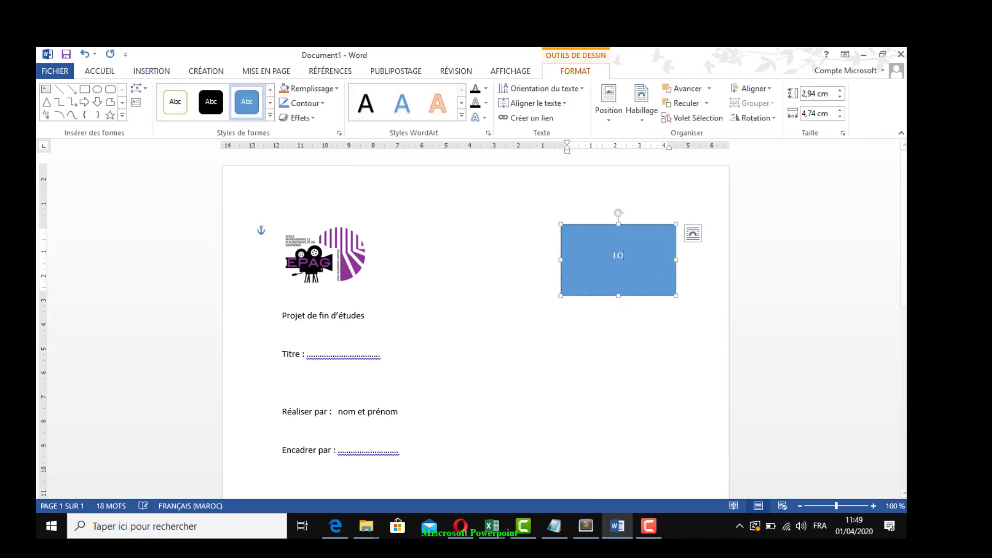
type("GO Entreprise")
left_click(521, 342)
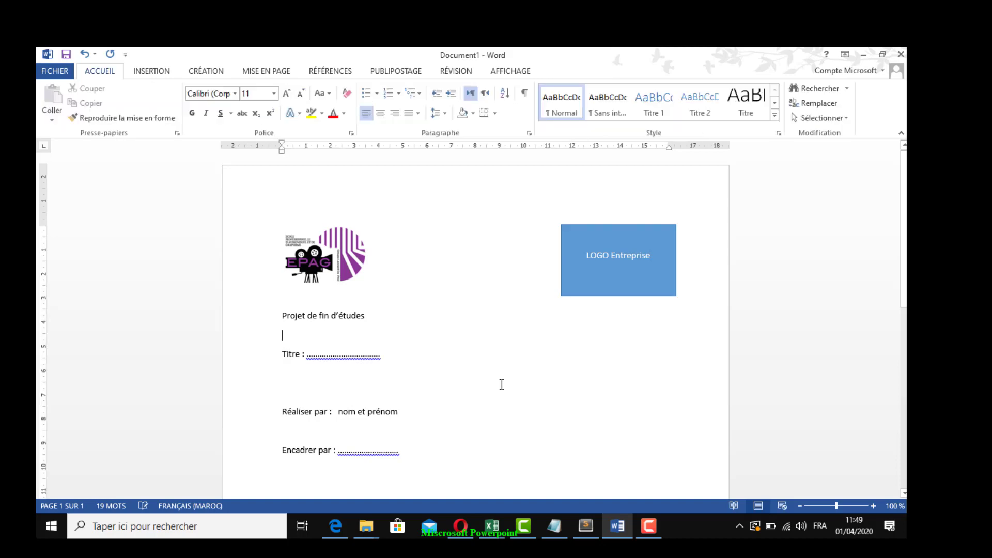
Center the "Projet de fin d'études" and "Titre" lines and enlarge their text to 20 pt
scroll(501, 386, "down", 1)
left_click_drag(272, 295, 260, 444)
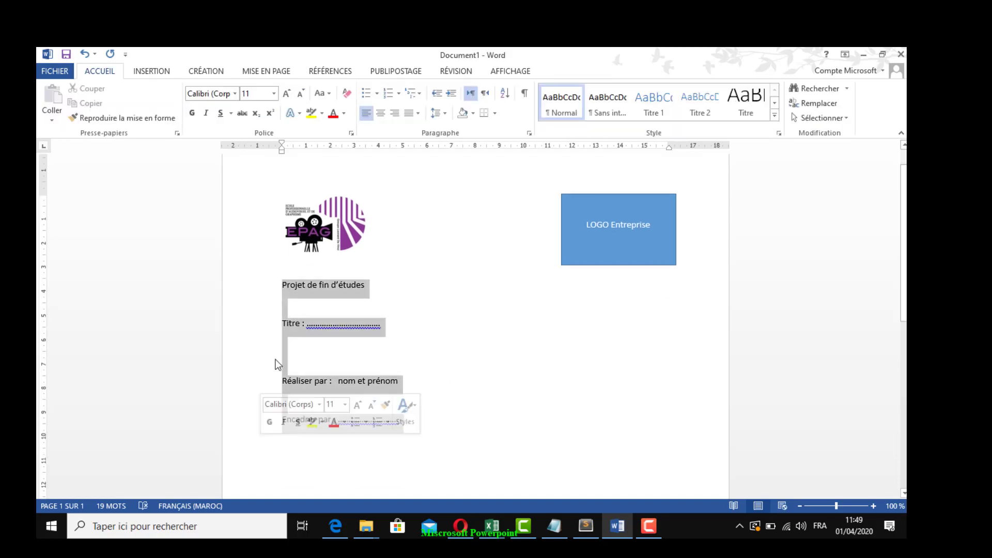
left_click(260, 307)
left_click_drag(258, 293, 250, 343)
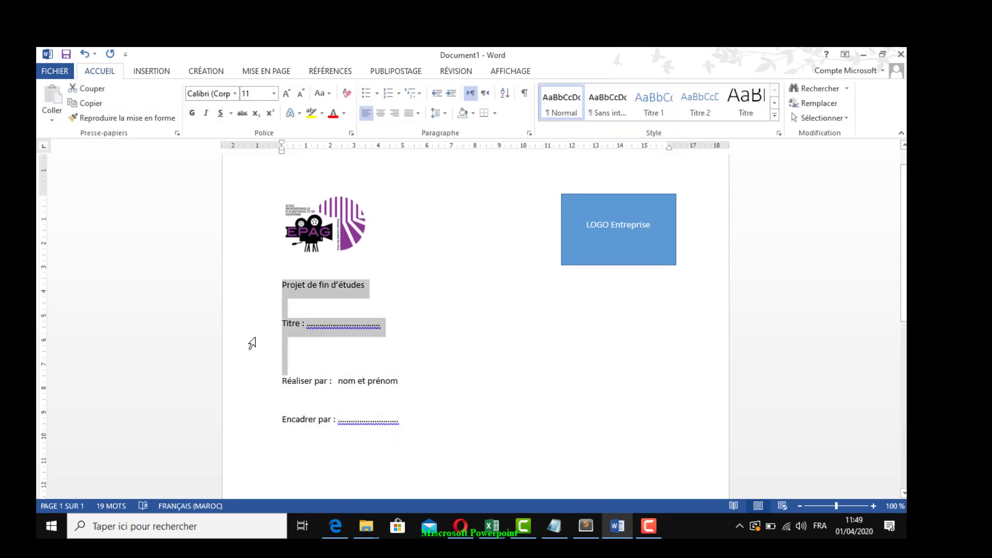
left_click(380, 113)
left_click(286, 93)
left_click(286, 94)
left_click(286, 93)
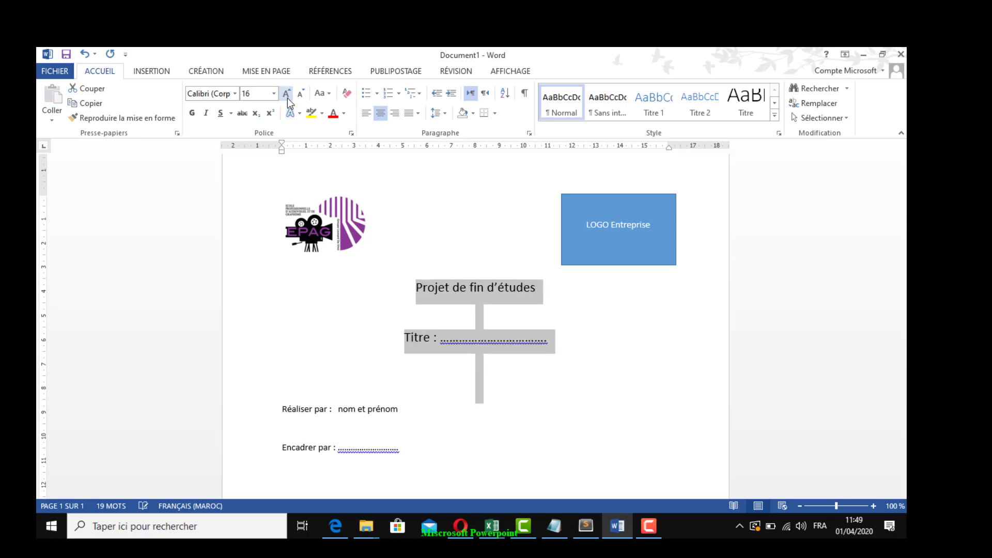
left_click(286, 94)
left_click(287, 94)
left_click(438, 366)
Insert two blank lines between the logos and the "Projet de fin d'études" heading
scroll(485, 381, "down", 1)
left_click(401, 260)
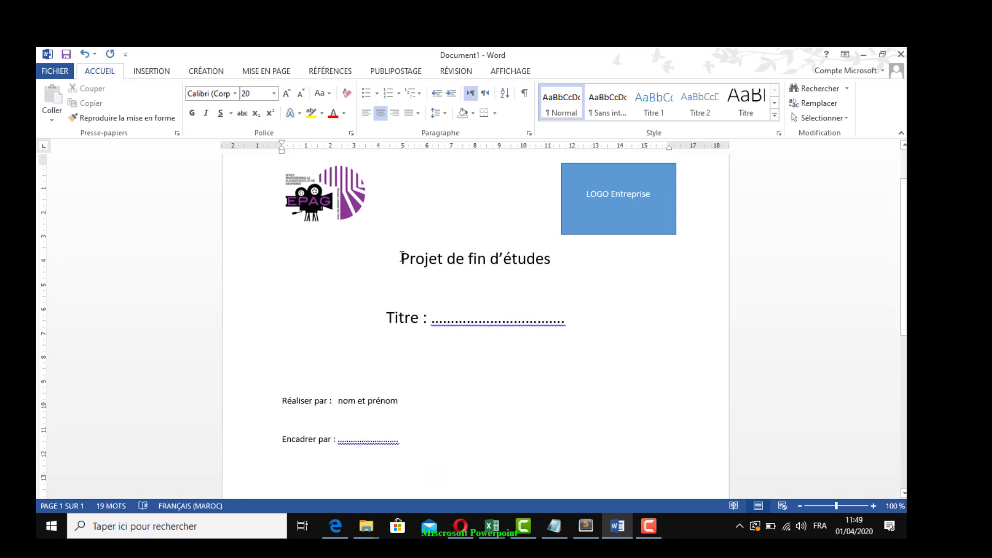
key("Return")
key("Return")
scroll(408, 266, "down", 8)
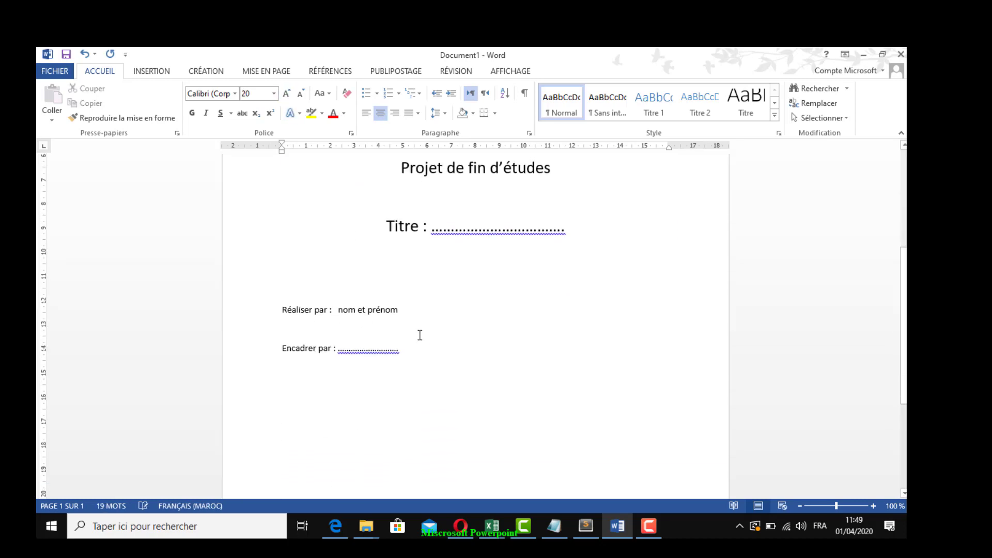
Add the line "Année scolaire : 2019-2020" below the "Encadrer par" line, separated from it by blank lines
left_click(480, 286)
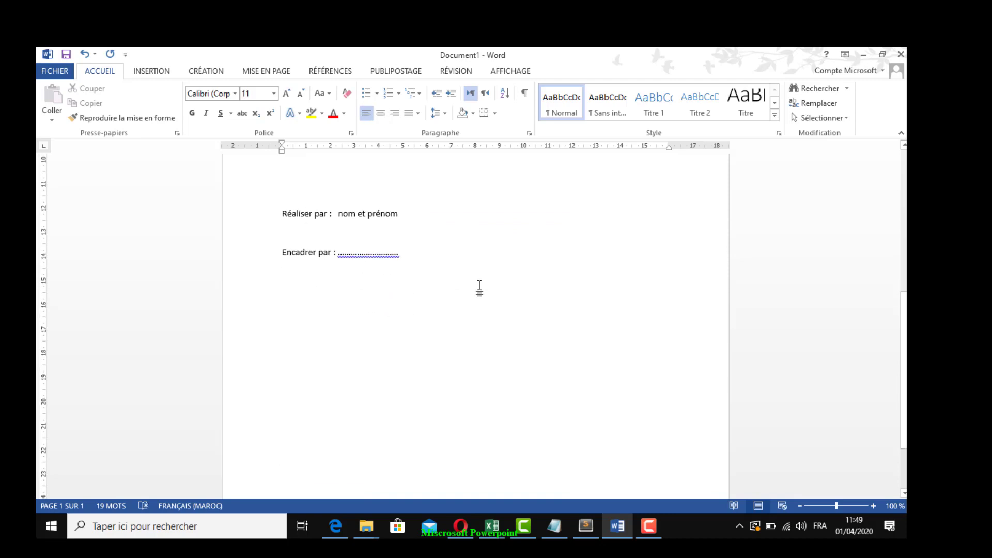
key("Return")
key("Return")
key("Return")
key("Return")
type("Année ")
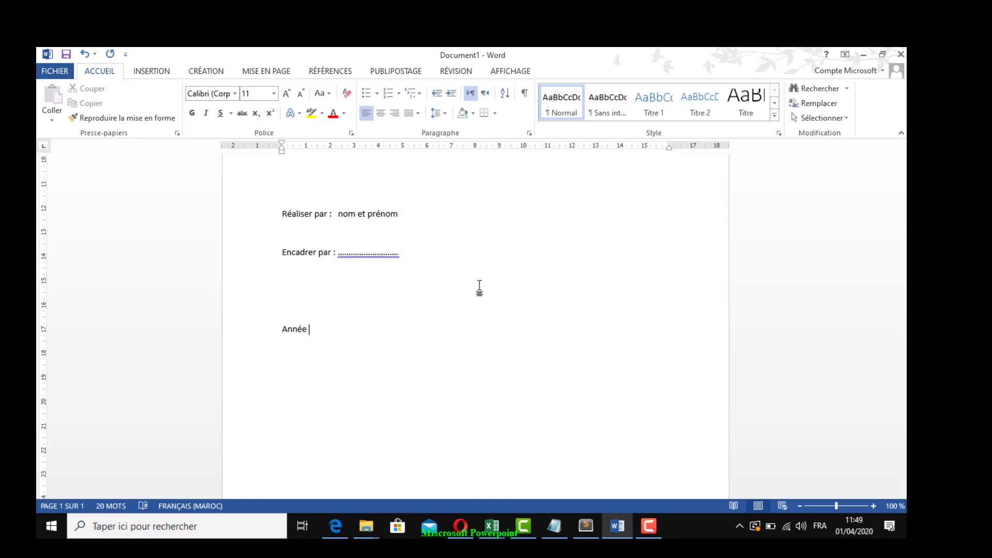
type("scolaire : 2019-2020")
left_click(799, 506)
left_click(800, 507)
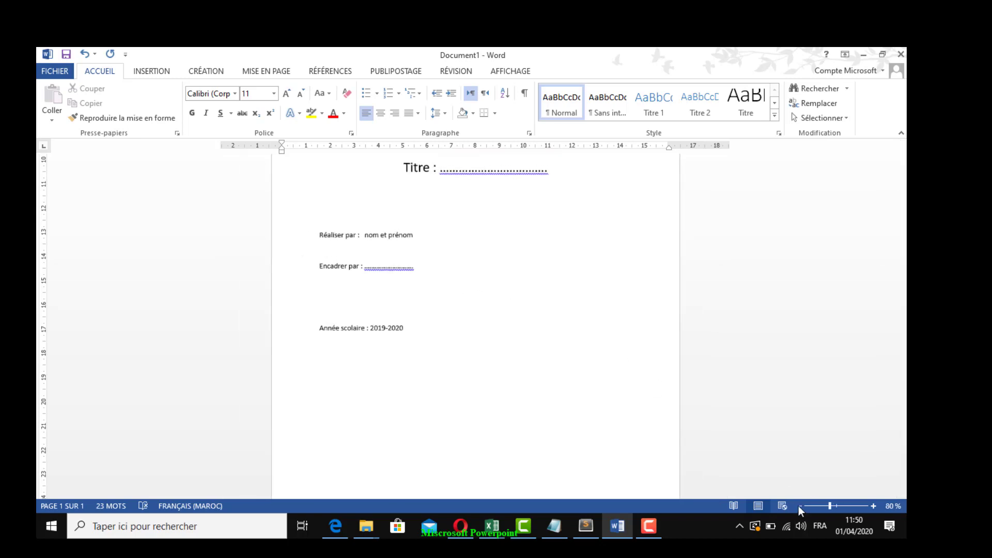
left_click(800, 506)
left_click(799, 507)
left_click(800, 506)
left_click(799, 507)
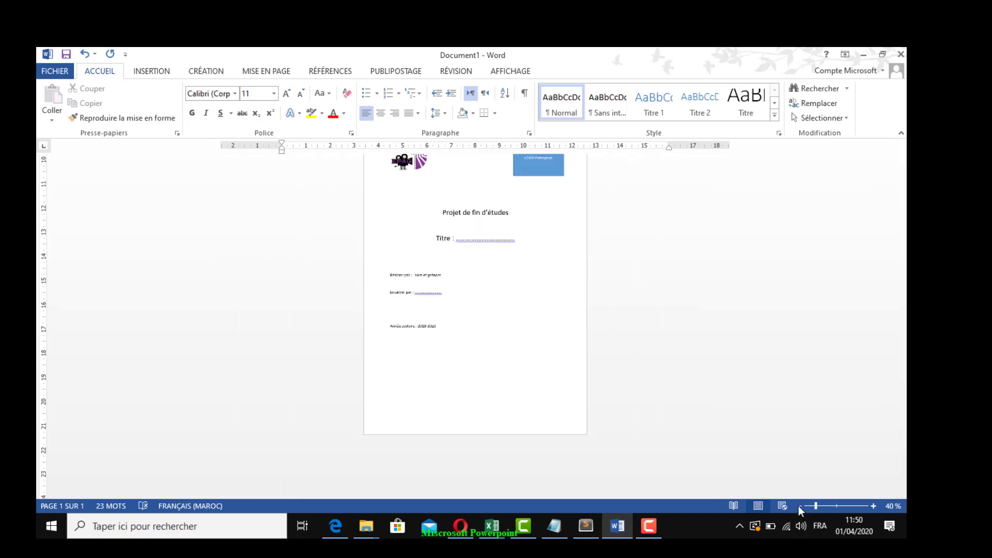
Center the "Année scolaire : 2019-2020" line on the cover page
left_click(379, 371)
left_click(381, 113)
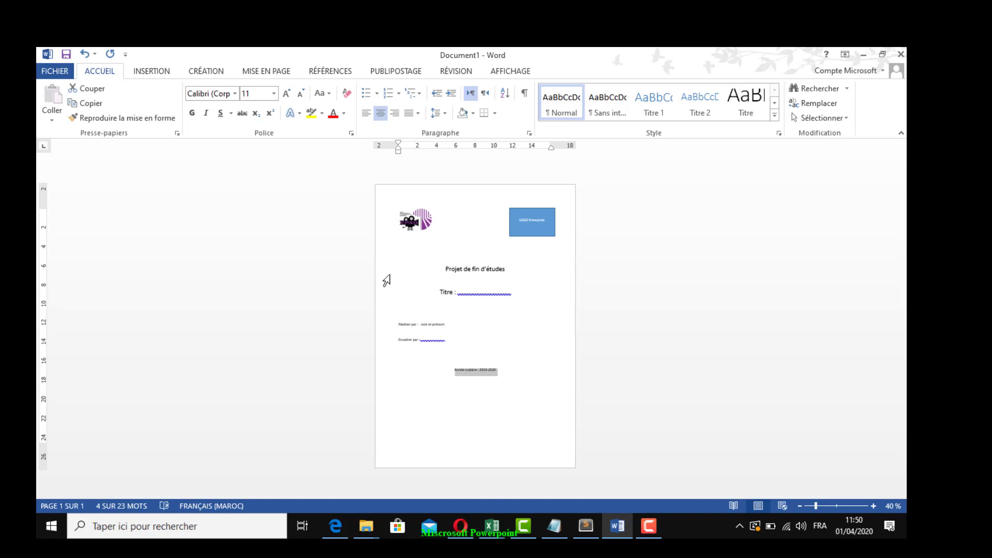
left_click(391, 324)
left_click(405, 322)
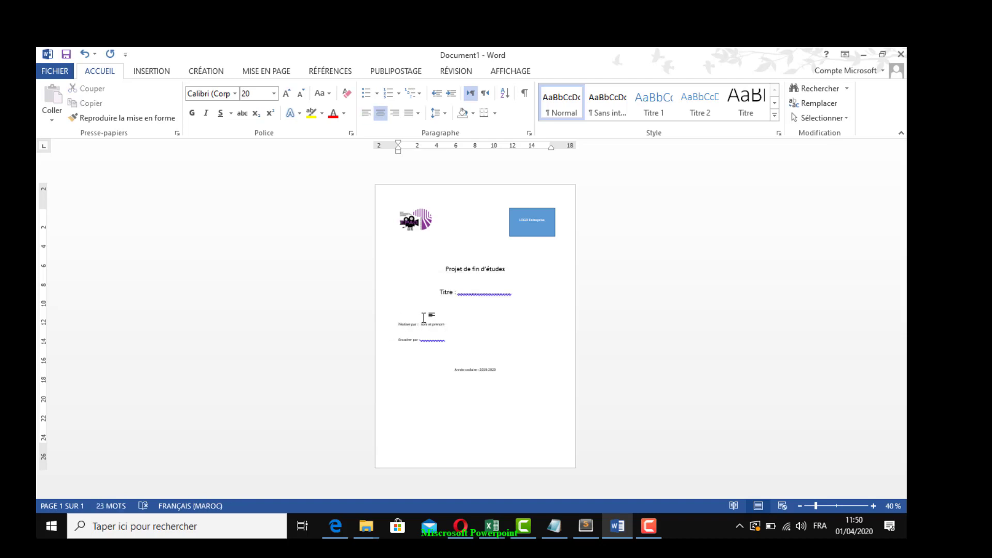
Insert blank lines above the "Réaliser par" line to move the author details further down the page
left_click(399, 324)
key("Return")
key("Return")
key("Return")
key("Return")
key("Return")
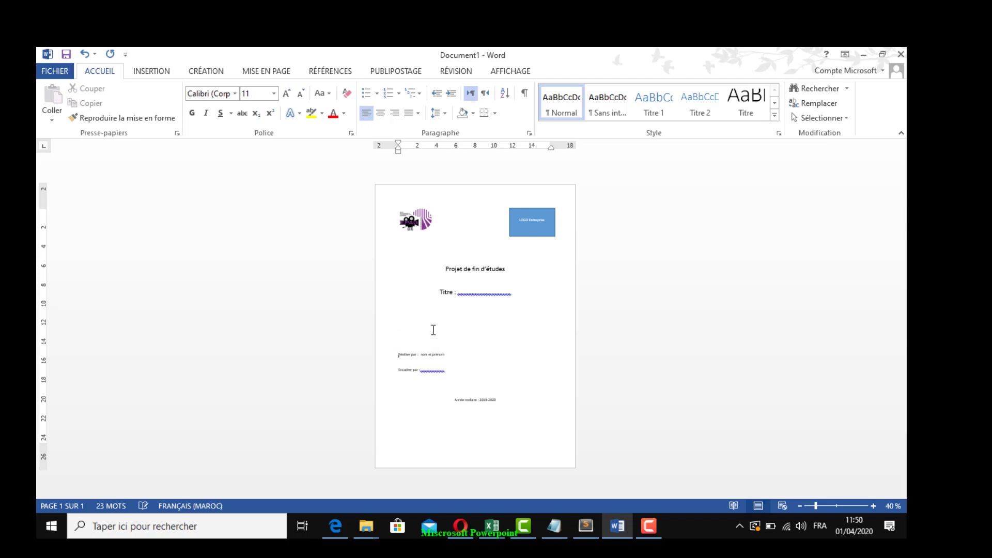
Enlarge the "Projet de fin d'études" and "Titre" lines to 22 pt
left_click_drag(378, 274, 376, 311)
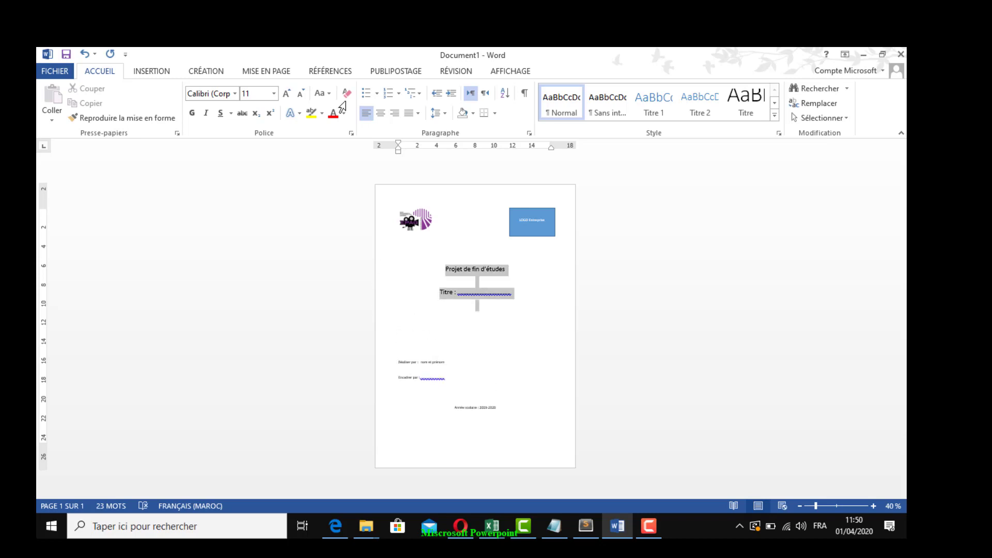
left_click(287, 94)
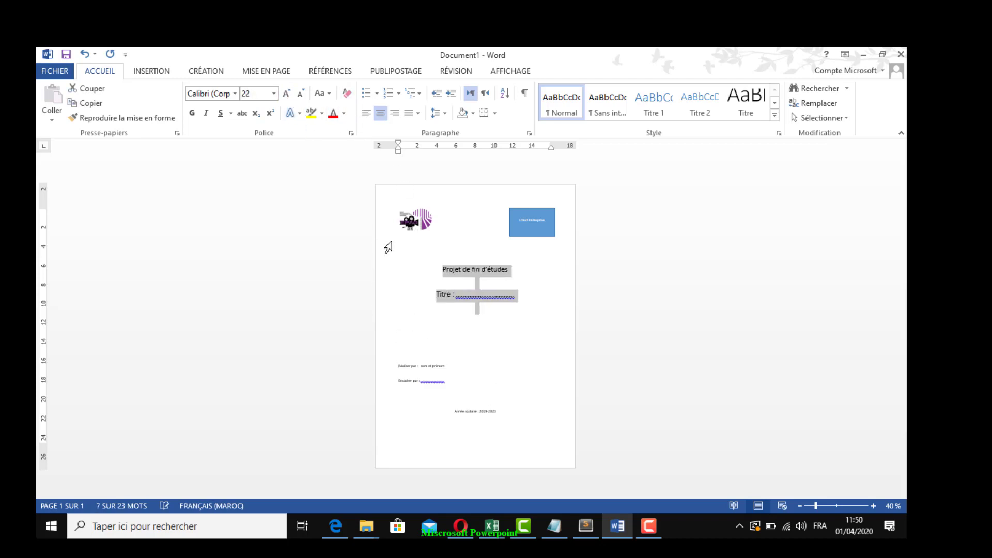
left_click(425, 273)
left_click(486, 330)
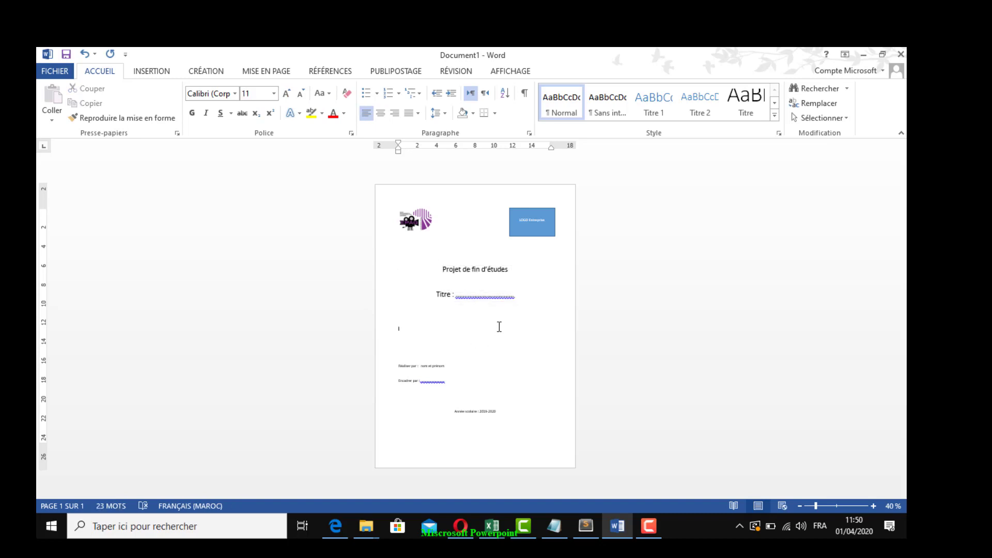
Add the line "Filière :" followed by a dotted placeholder directly below "Projet de fin d'études"
left_click(545, 269)
key("Return")
type("Filièrer")
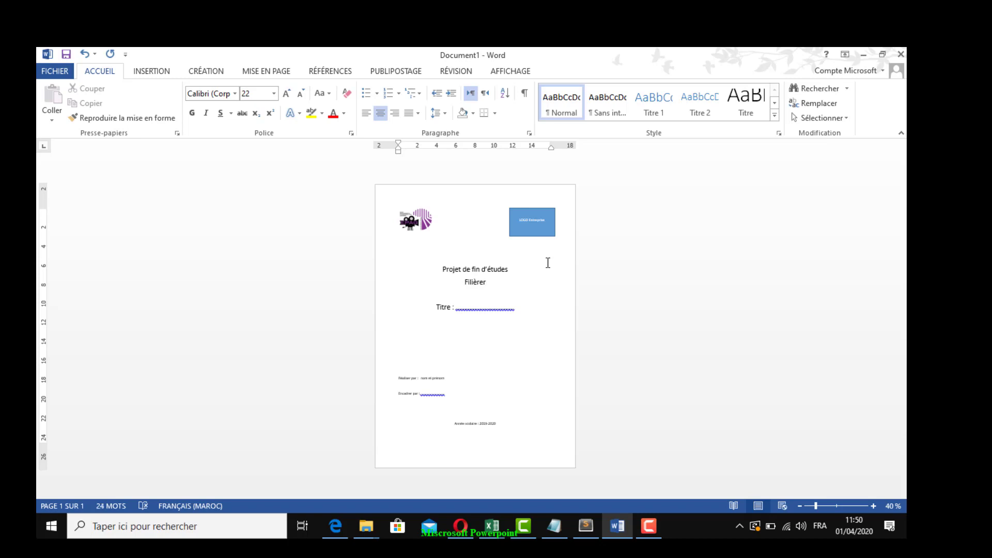
key("BackSpace")
type(":")
type("......")
Insert a page break below the "Année scolaire : 2019-2020" line to start a second page
left_click(544, 428)
left_click(873, 507)
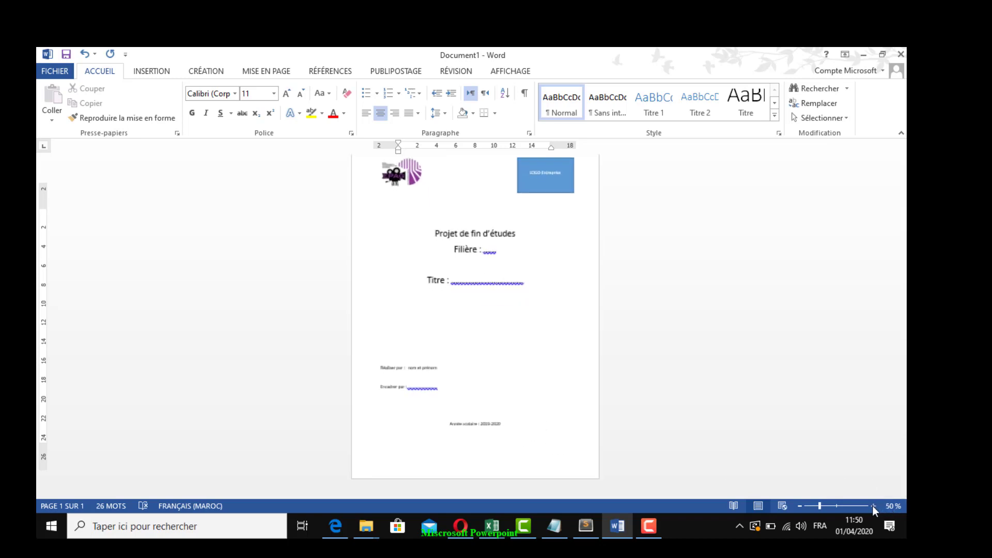
left_click(873, 506)
left_click(873, 507)
left_click(873, 507)
left_click(873, 506)
left_click(873, 506)
left_click(873, 506)
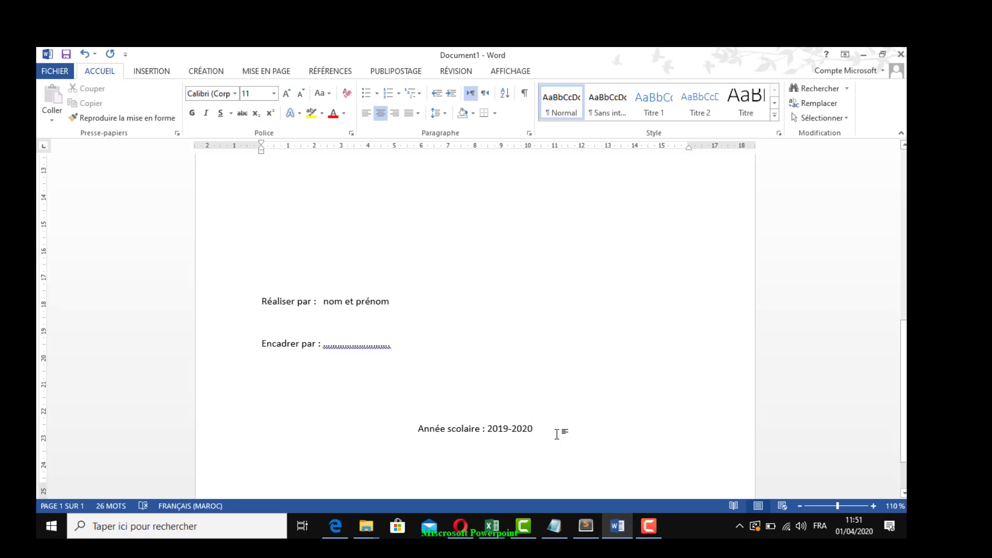
key("Return")
key("Return")
key("Return")
key("Return")
key("Return")
key("Return")
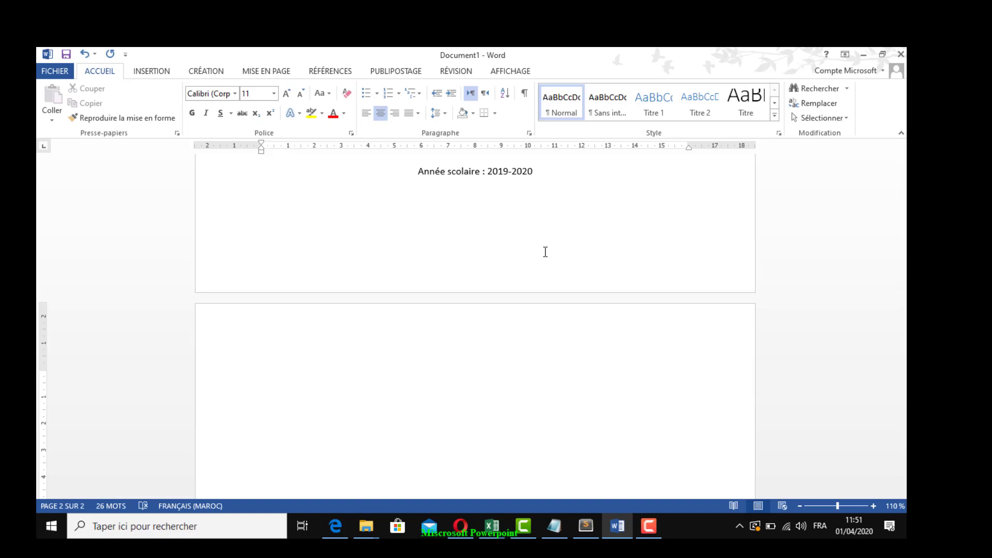
Show the formatting marks to examine the page break after the cover page, and hide them again
left_click(537, 194)
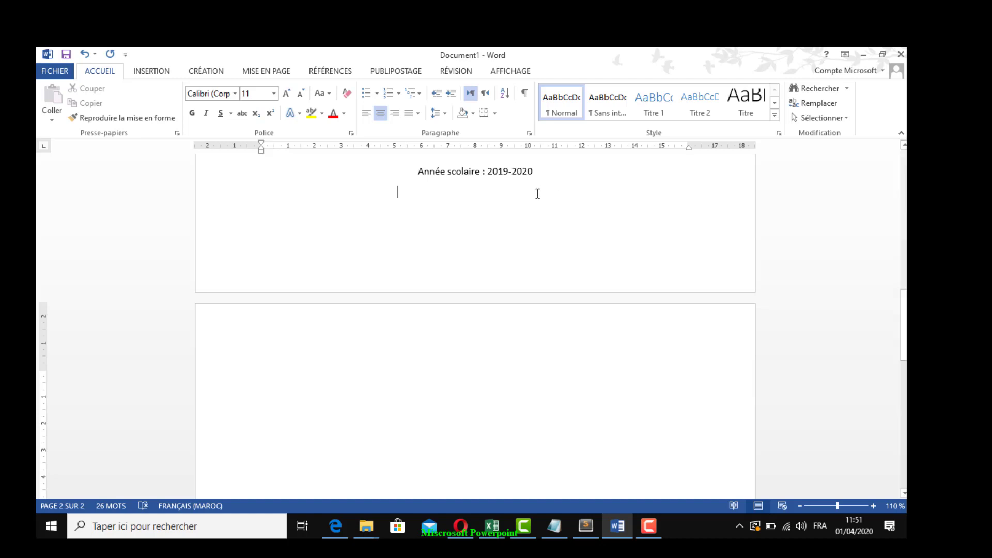
left_click(488, 360)
left_click(525, 93)
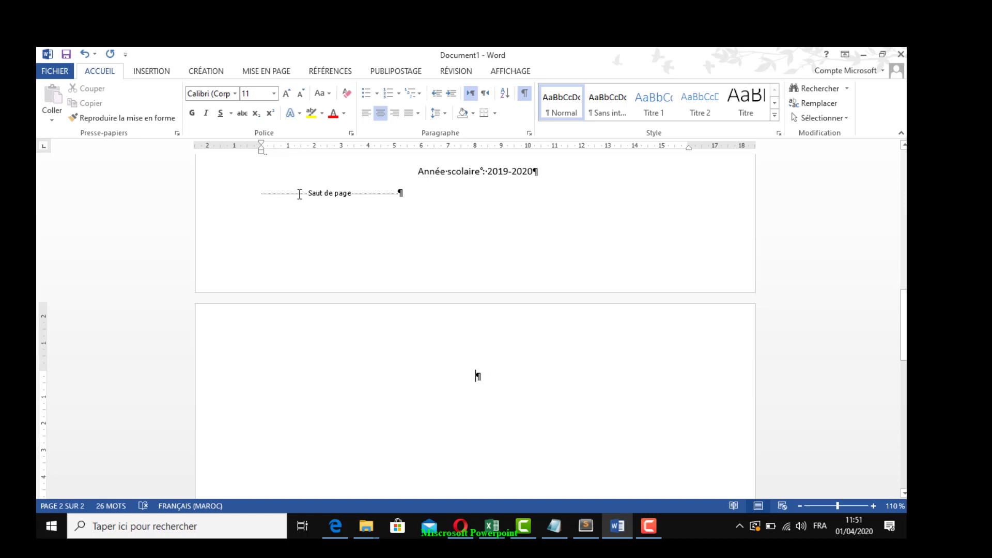
left_click(525, 94)
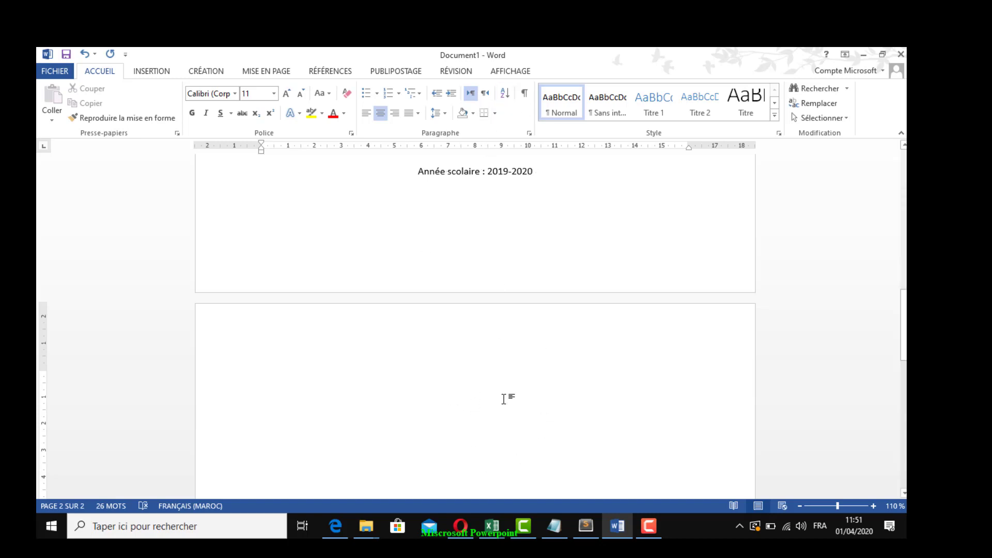
Add the heading "Sommaire :" on the second page and insert a page break below it
type("Sommaire")
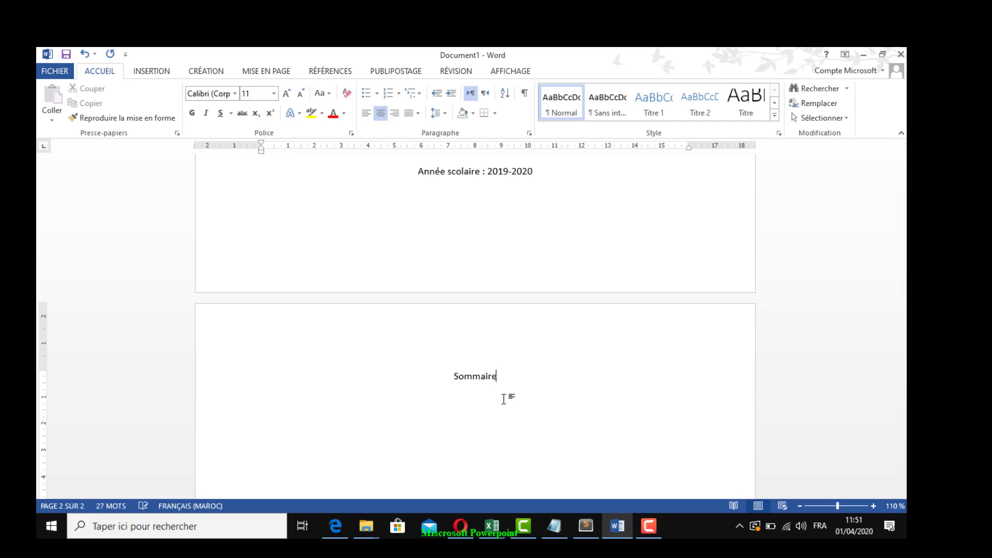
type(" :")
left_click(775, 115)
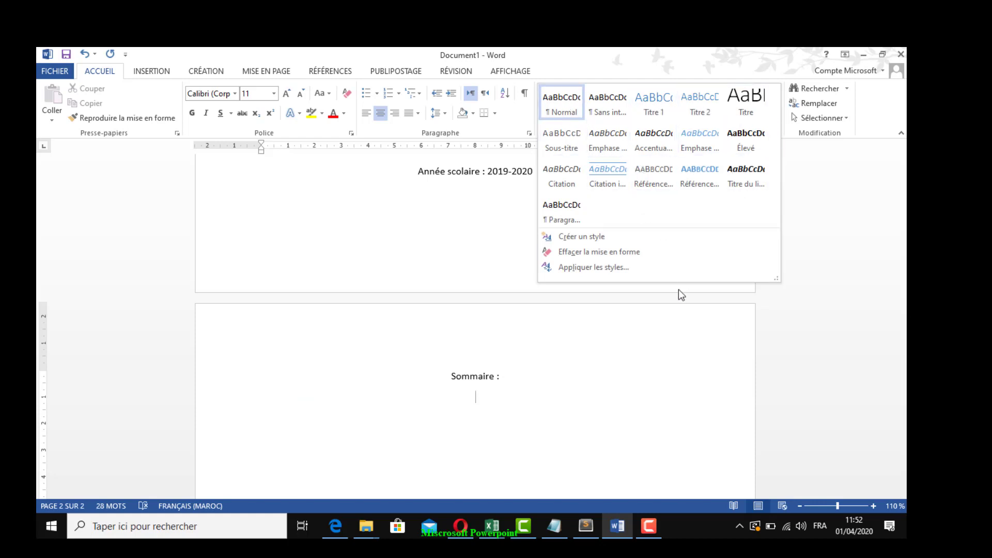
left_click(488, 420)
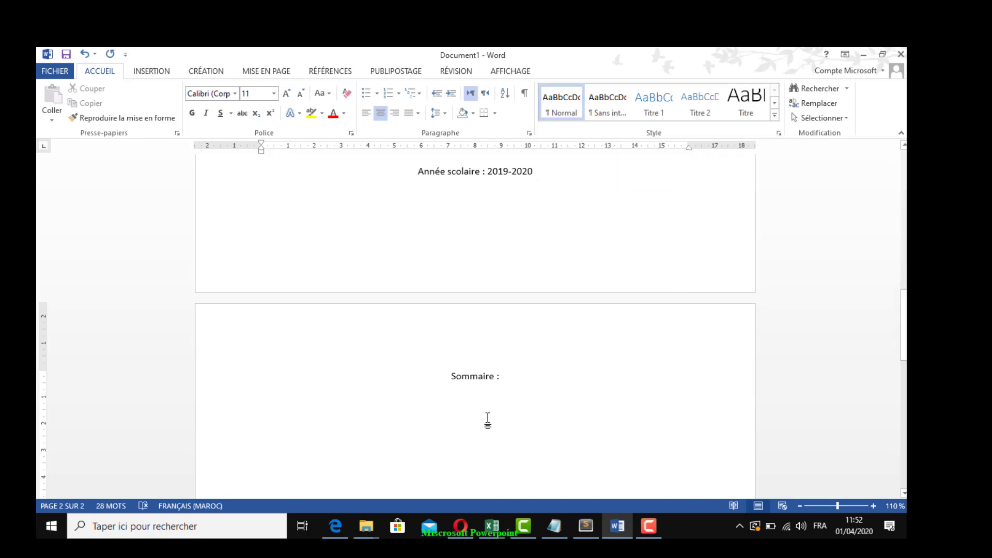
scroll(488, 419, "down", 5)
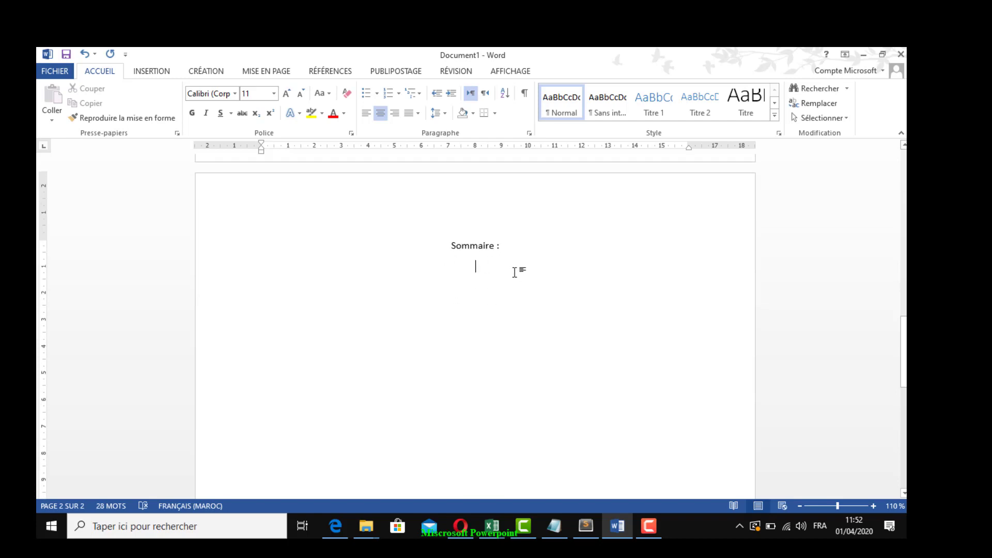
scroll(515, 273, "up", 9)
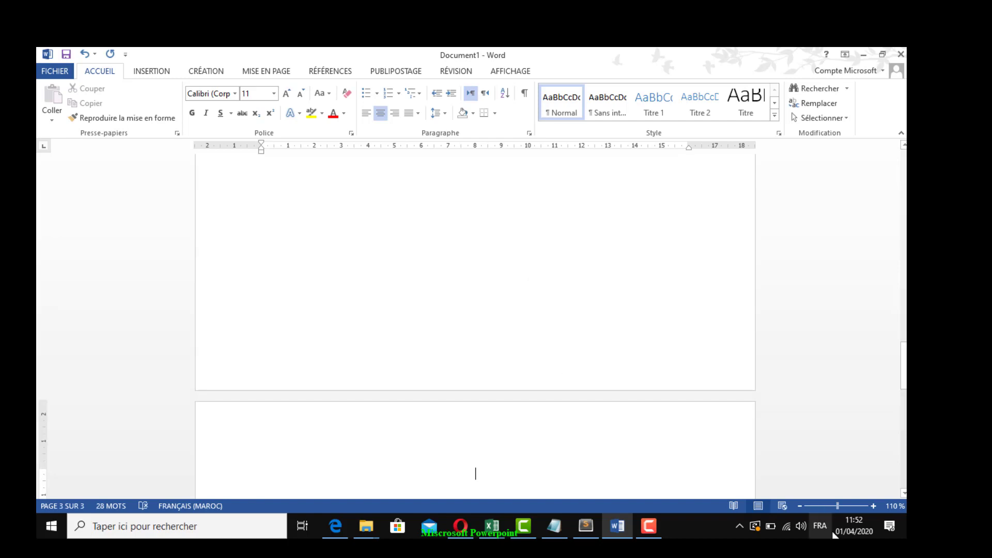
Review the cover page, the "Sommaire" page and the new blank page at 40 % zoom
left_click(800, 506)
left_click(801, 507)
left_click(800, 506)
left_click(801, 506)
left_click(801, 506)
left_click(801, 506)
left_click(801, 506)
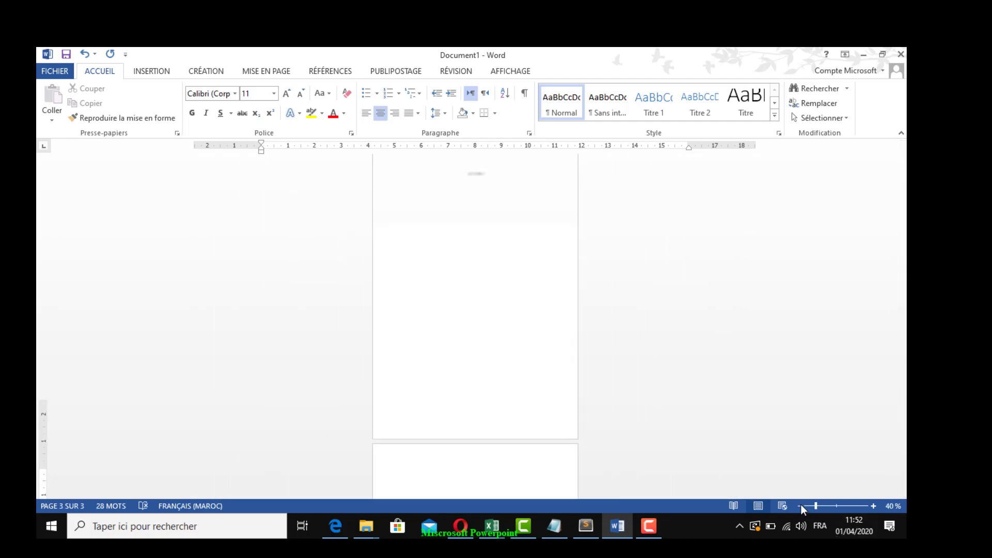
scroll(643, 380, "up", 6)
scroll(643, 380, "up", 2)
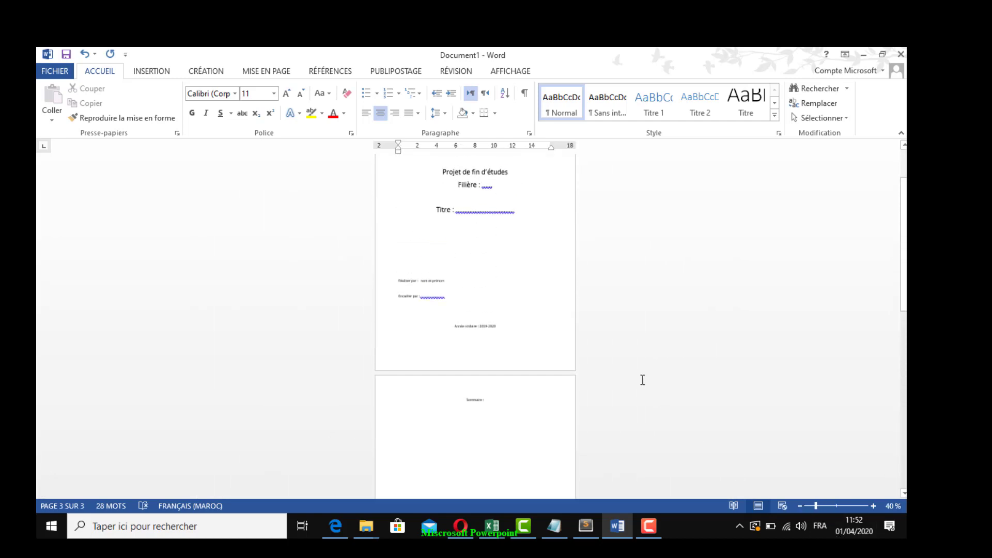
scroll(636, 363, "down", 4)
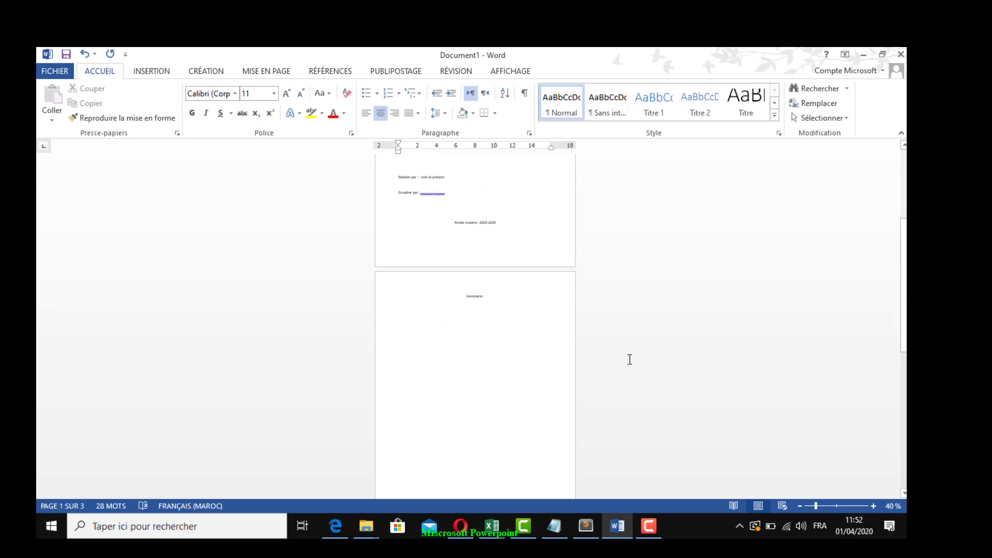
left_click(445, 302)
scroll(509, 370, "down", 3)
scroll(515, 375, "down", 3)
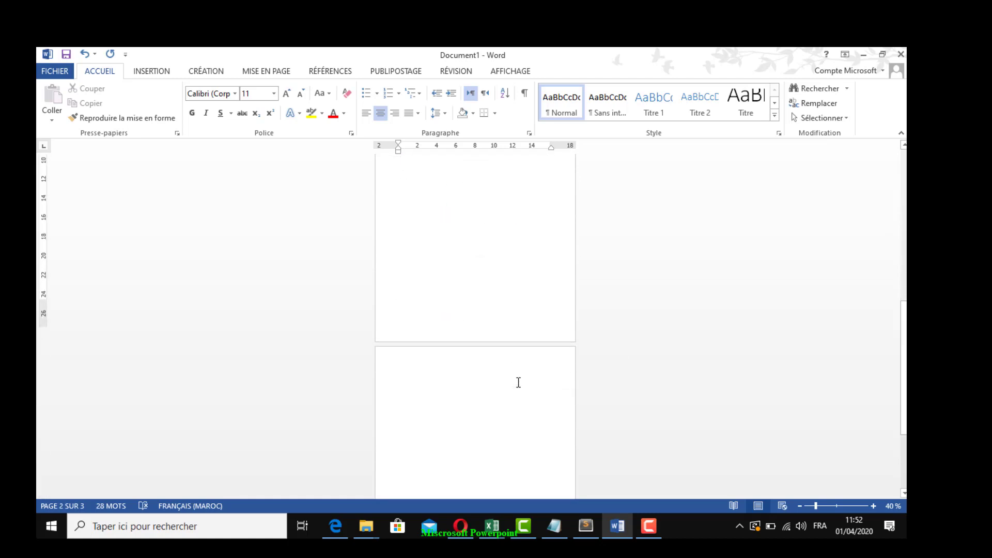
Add the left-aligned heading "Introduction :" at the start of the third page
left_click(467, 356)
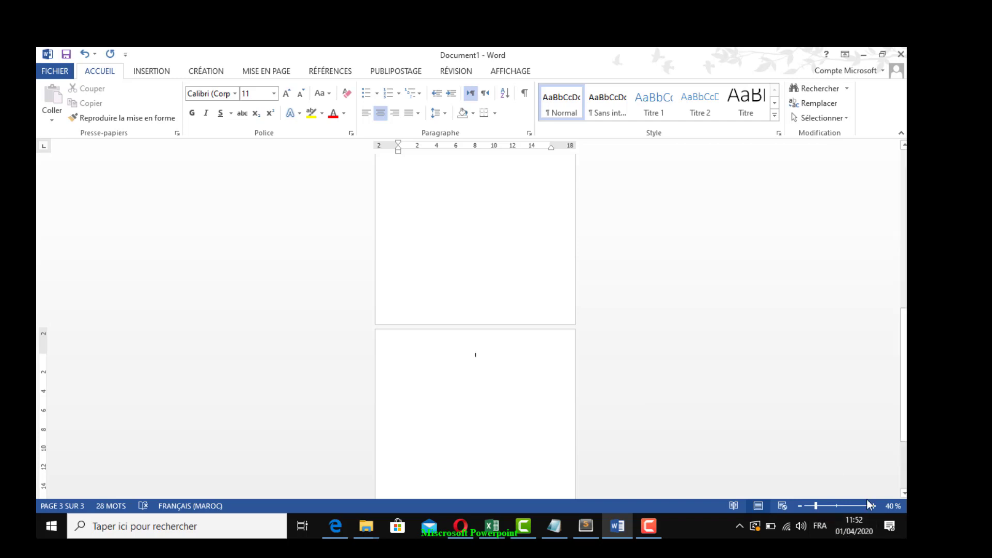
left_click(874, 506)
left_click(875, 506)
left_click(874, 506)
left_click(874, 506)
left_click(874, 506)
left_click(874, 506)
left_click(874, 506)
left_click(874, 506)
left_click(874, 506)
left_click(875, 506)
left_click(874, 506)
left_click(874, 506)
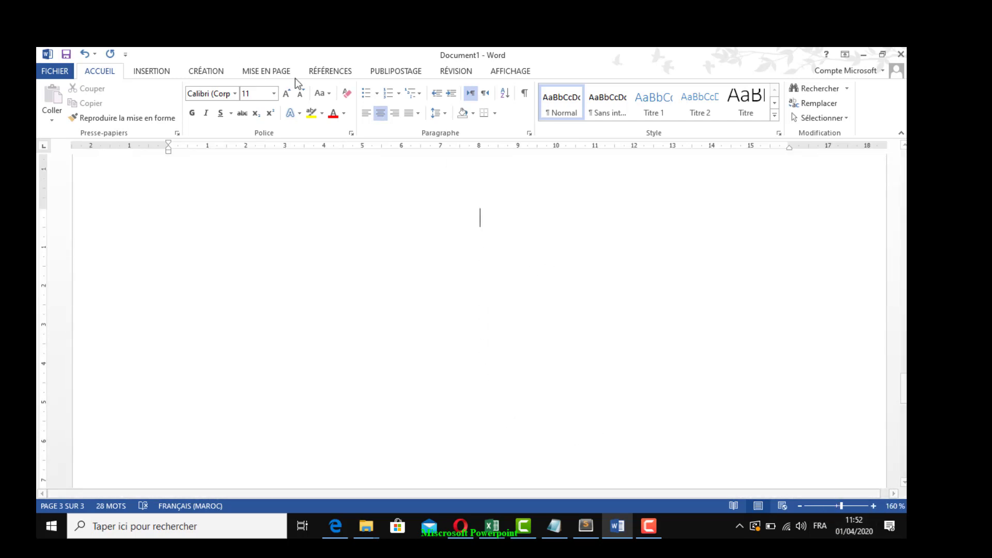
left_click(366, 113)
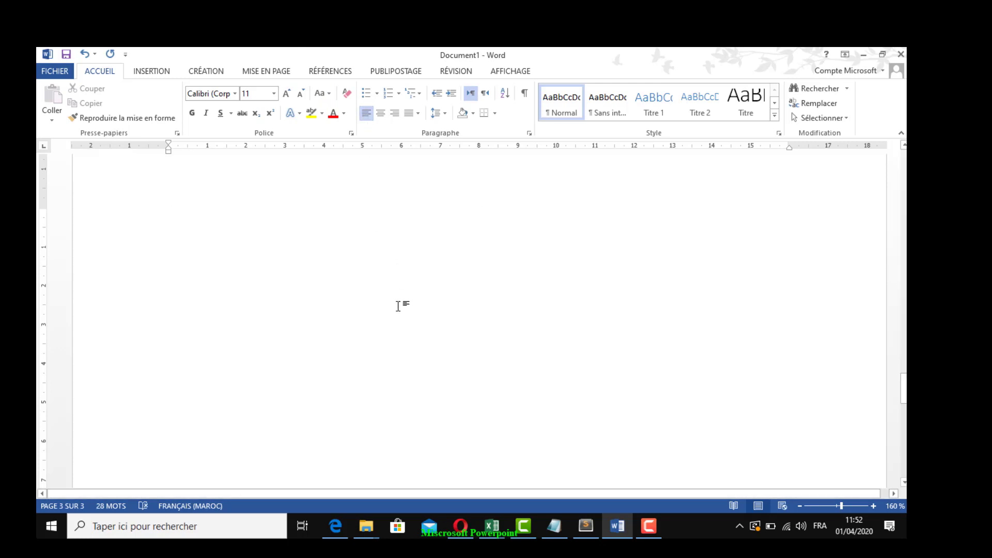
type("Introd")
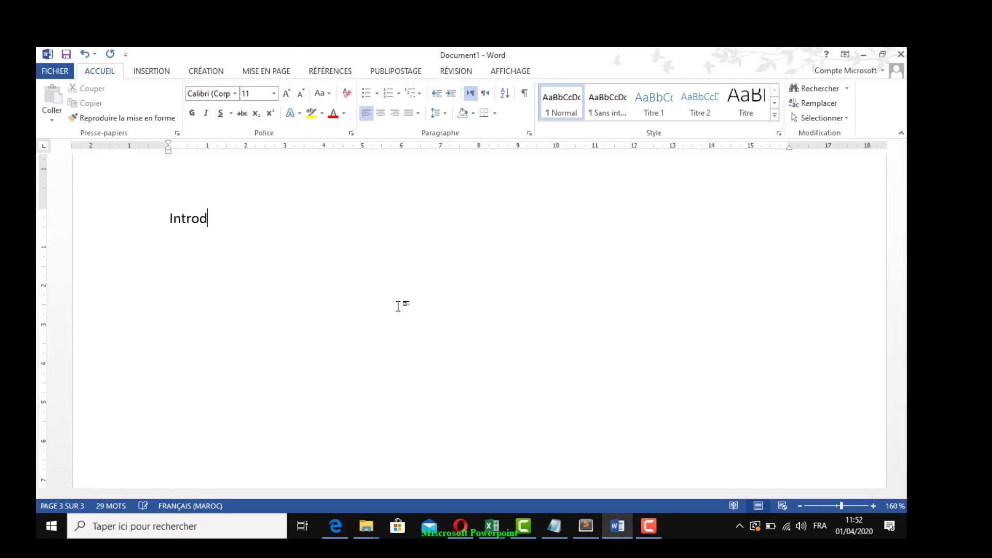
type("uction :")
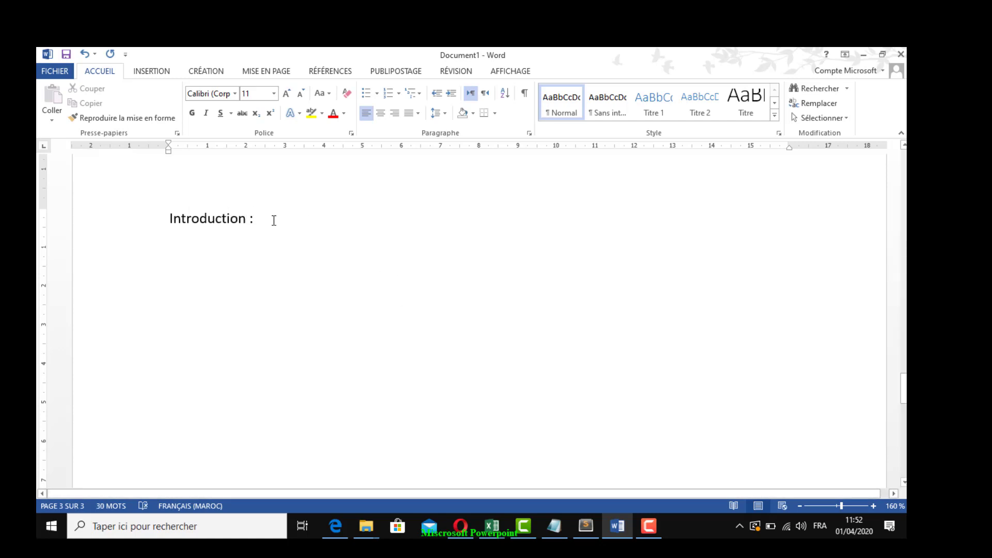
Add a placeholder line "texte" followed by dots below "Introduction :" and insert a page break after it
key("Return")
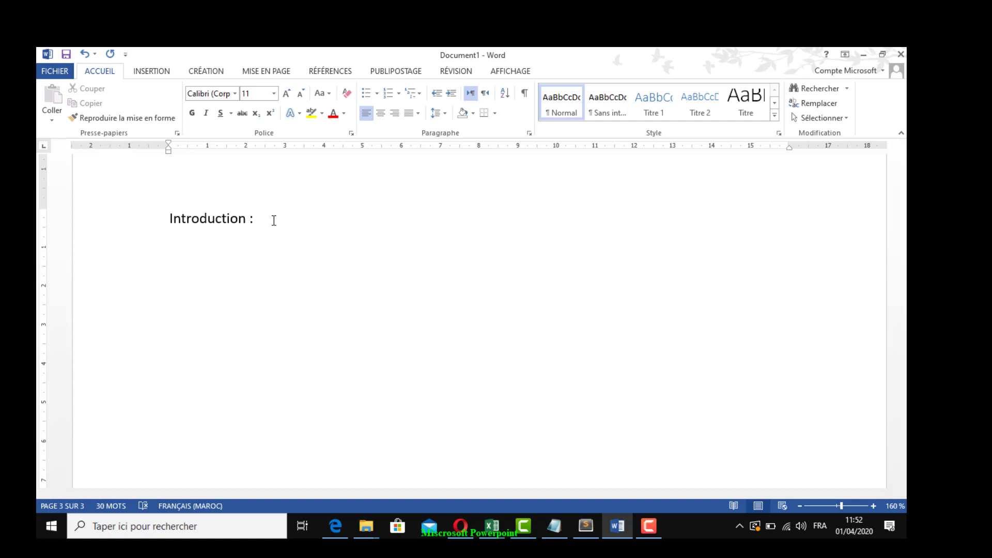
type("texte §?")
key("BackSpace")
key("BackSpace")
key("BackSpace")
type("..........")
scroll(274, 220, "up", 5)
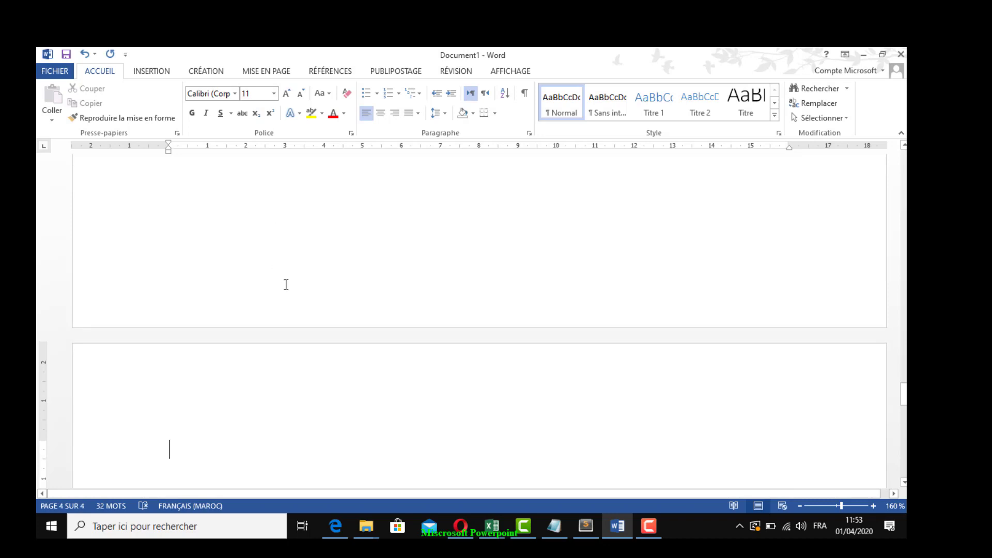
Add the headings "Partie I :" and "Chapitre1" on separate lines of the fourth page
type("Partie")
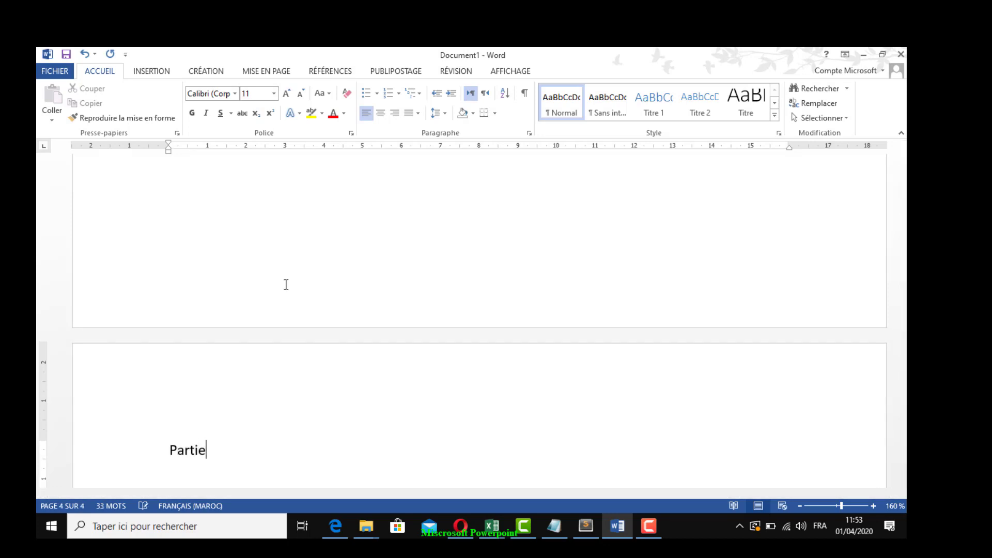
type(" I :")
key("Return")
type("Chapitre1")
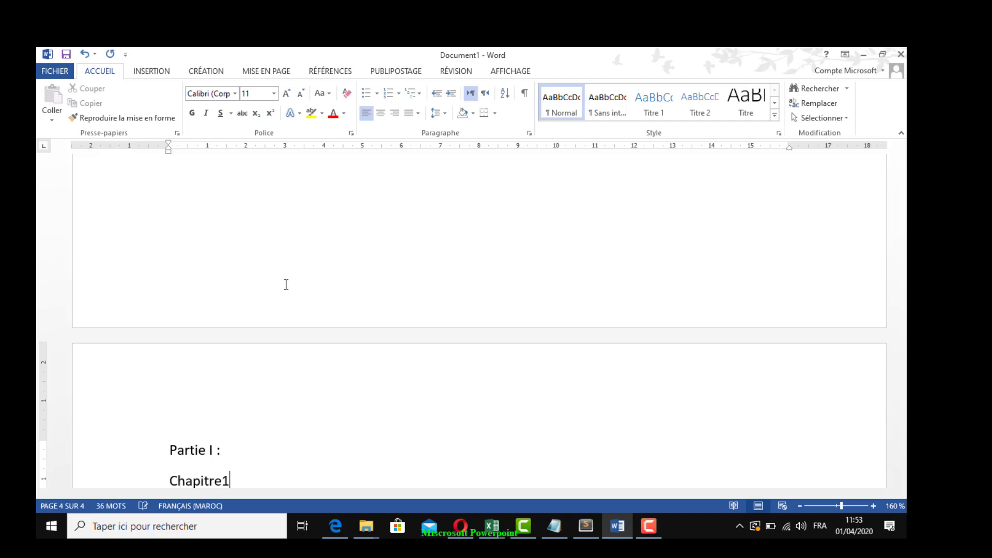
Add the placeholder line "Texte" followed by dots below "Chapitre1" and insert a page break after it
key("Return")
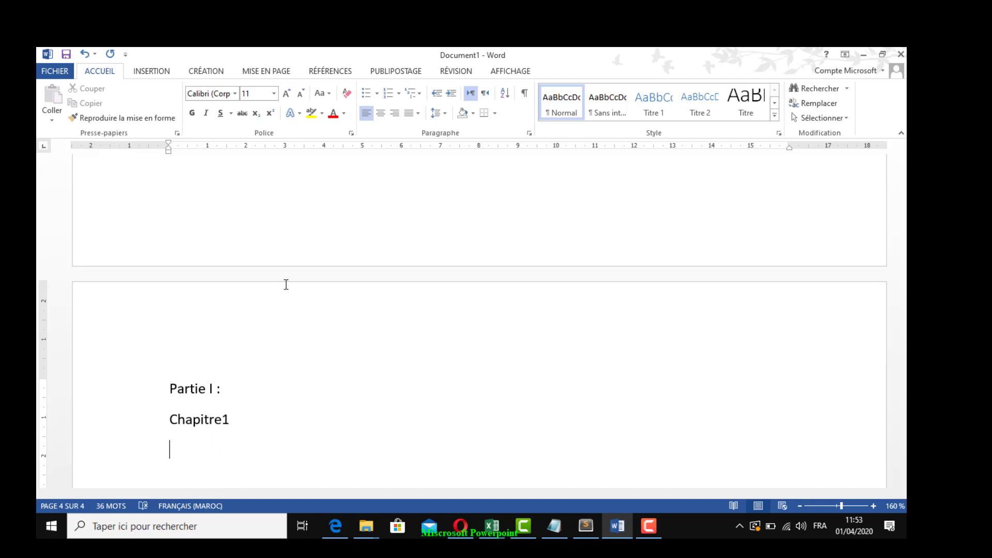
type("texte .......................................")
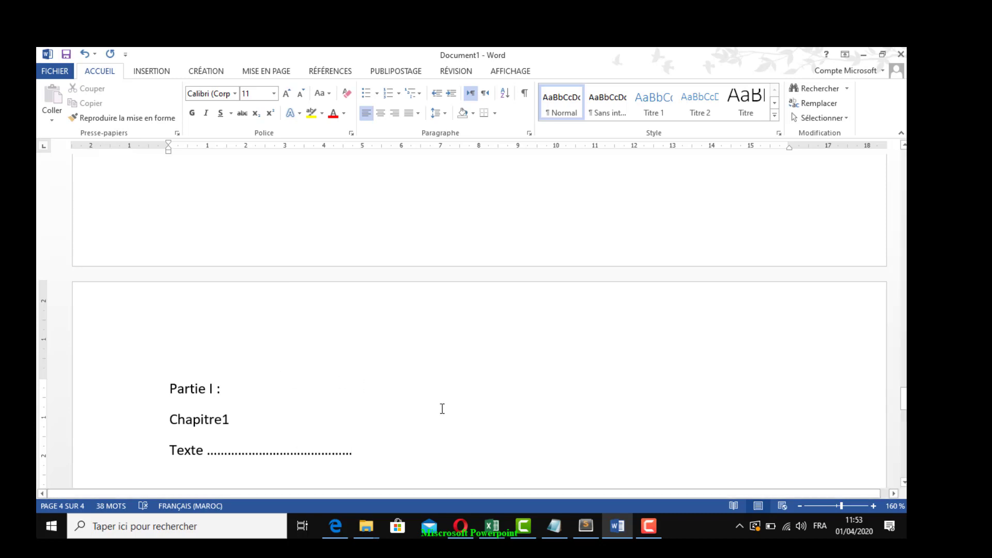
scroll(443, 409, "up", 2)
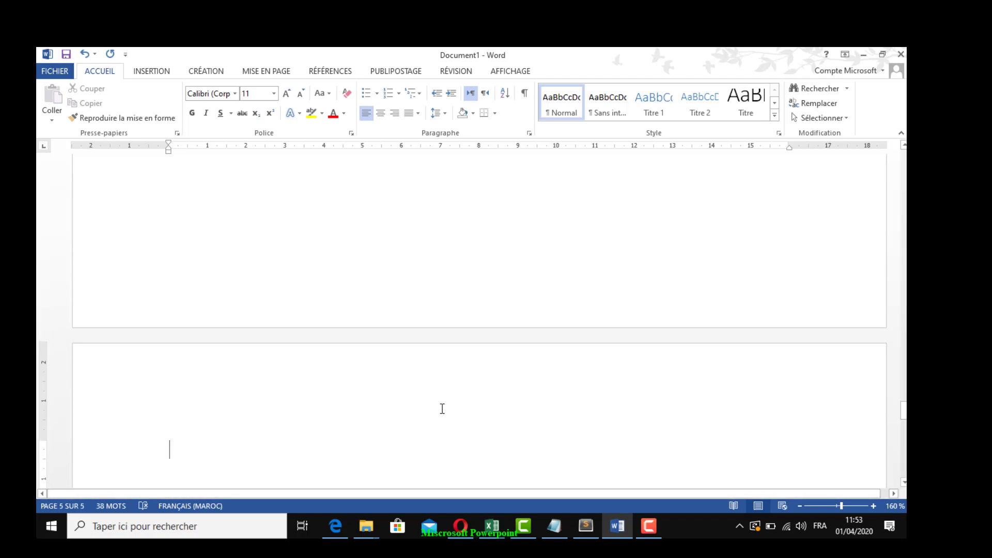
Add the heading "Chapitre2 :" at the start of the fifth page
type("Chapi")
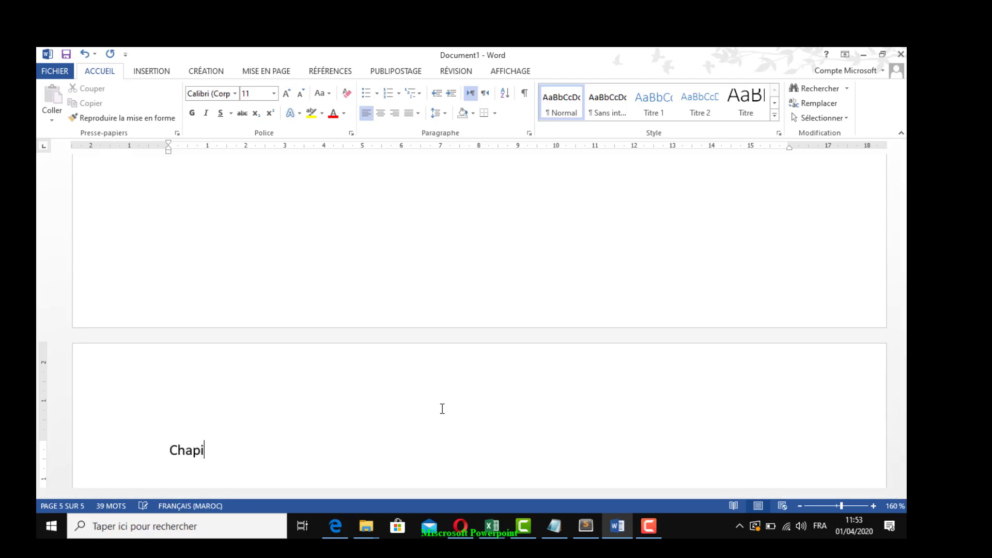
type("tre2 :")
key("Return")
Add the placeholder line "Texte" followed by dots below "Chapitre2 :" and insert a page break after it
type("texte")
key("shift+Up")
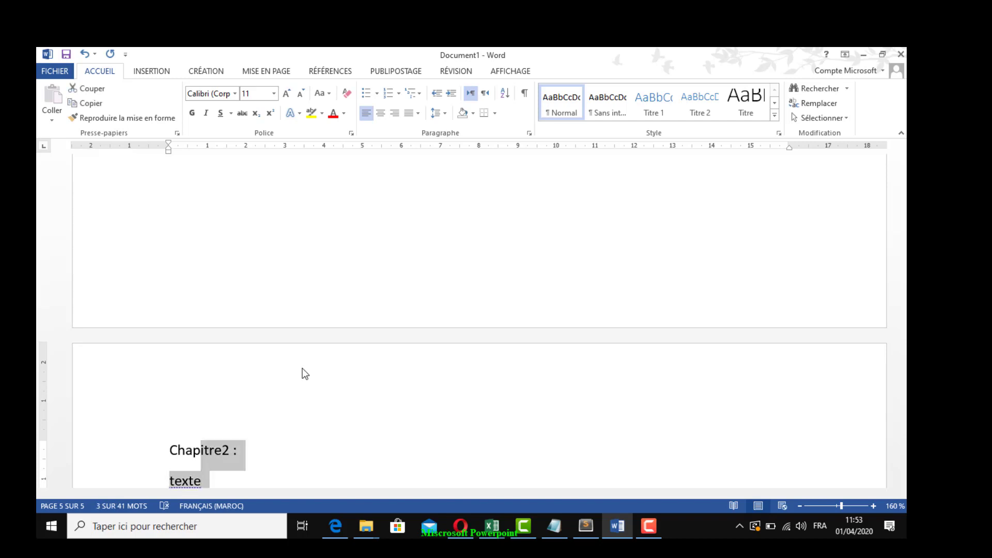
left_click(217, 483)
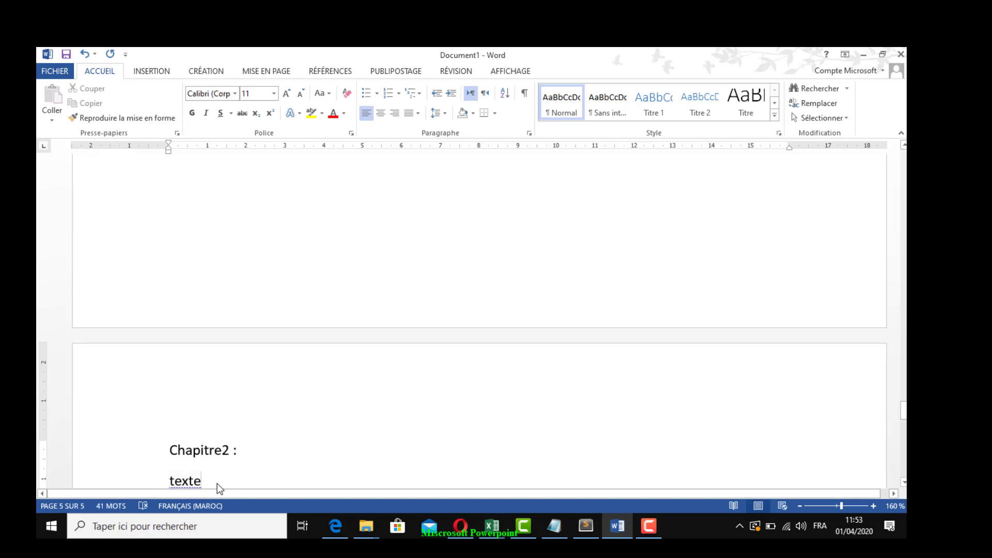
type(".................................")
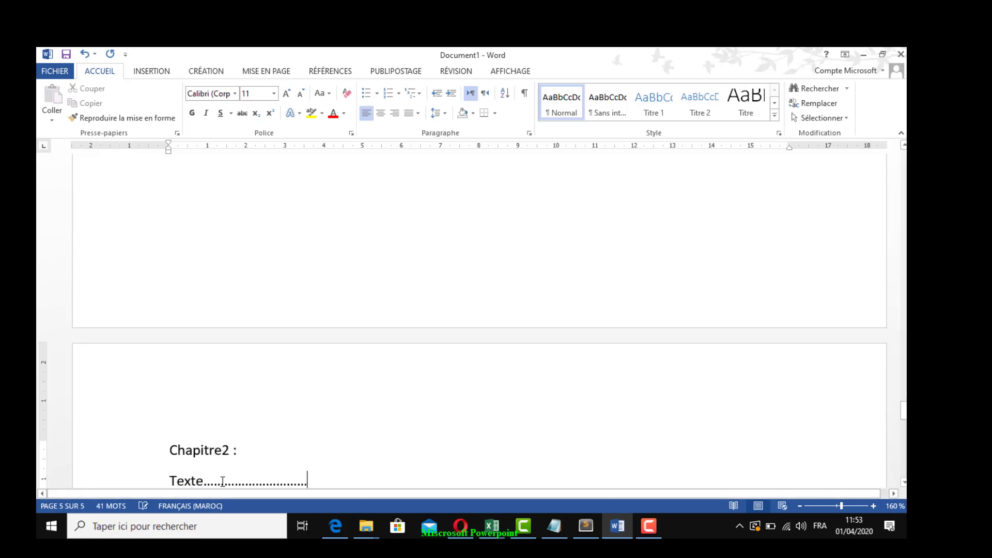
scroll(243, 455, "down", 3)
scroll(242, 455, "down", 1)
key("ctrl+Return")
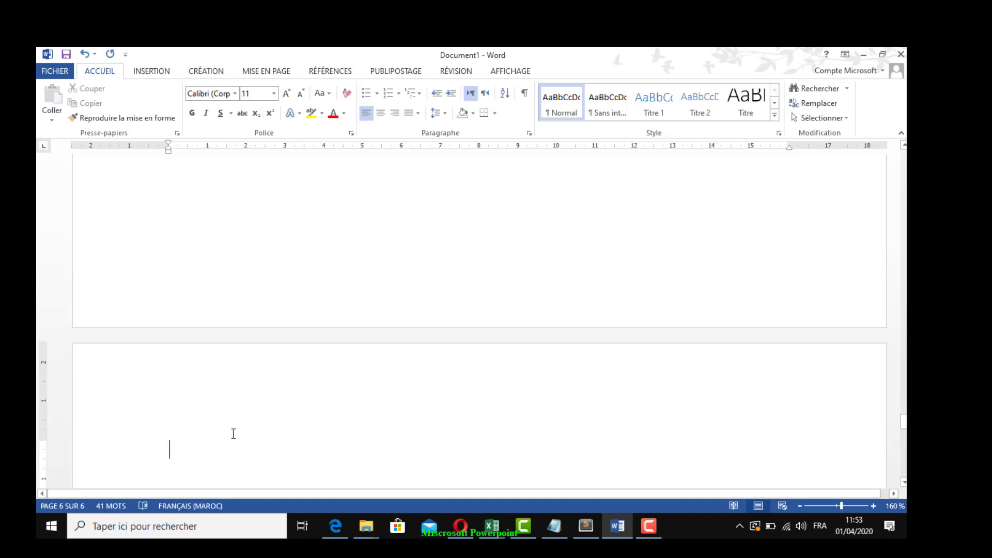
Add the headings "Partie II :" and "Chapitre1 :" on separate lines of the sixth page
type("Partie II")
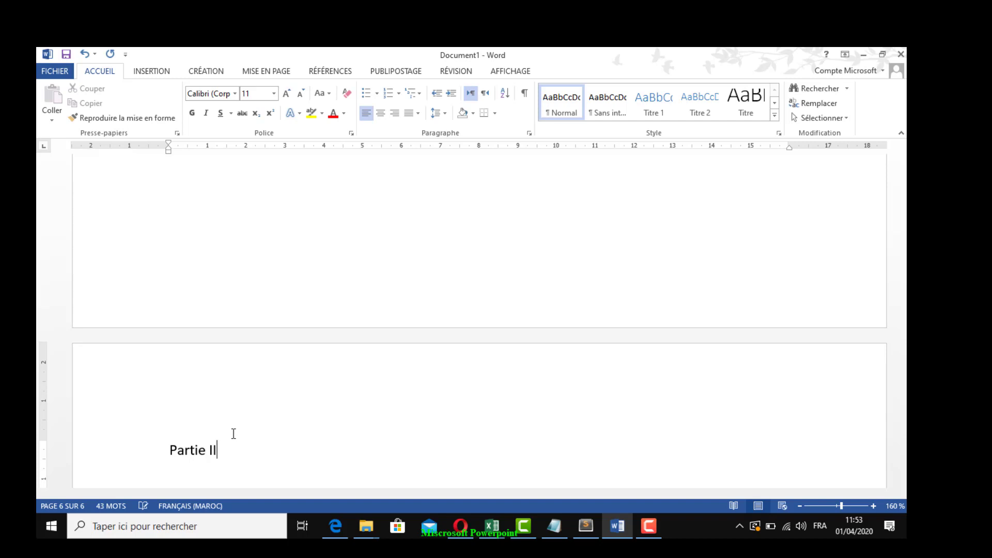
type(": ")
type("Chapi")
type("tre")
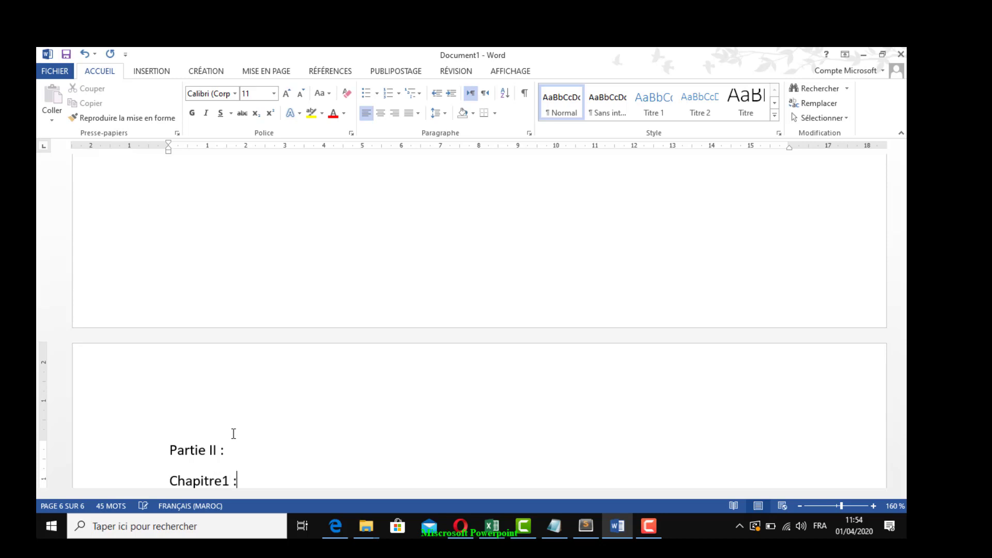
type("1 :")
key("Return")
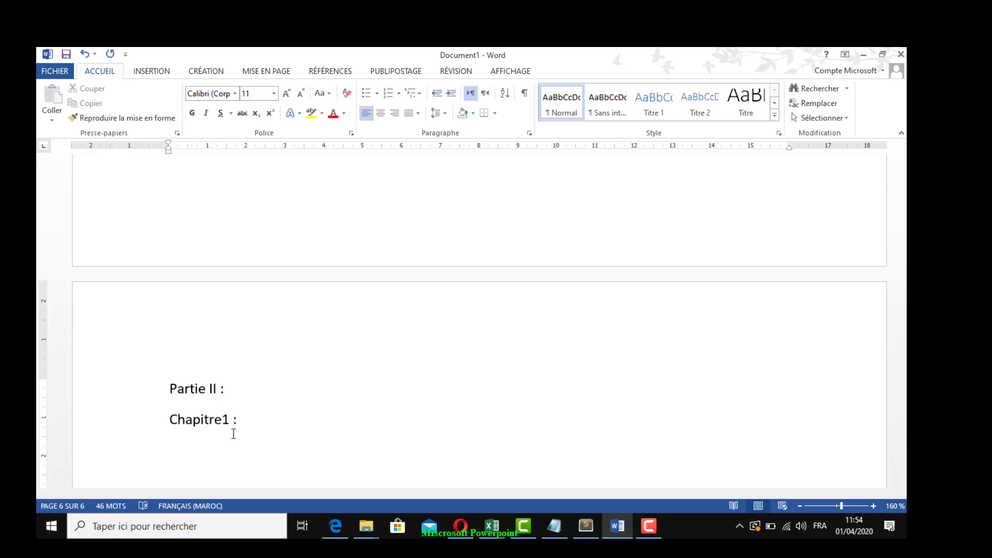
Add the placeholder line "Texte" followed by dots below "Chapitre1 :" on the sixth page and insert a page break after it
type("texte .............................................")
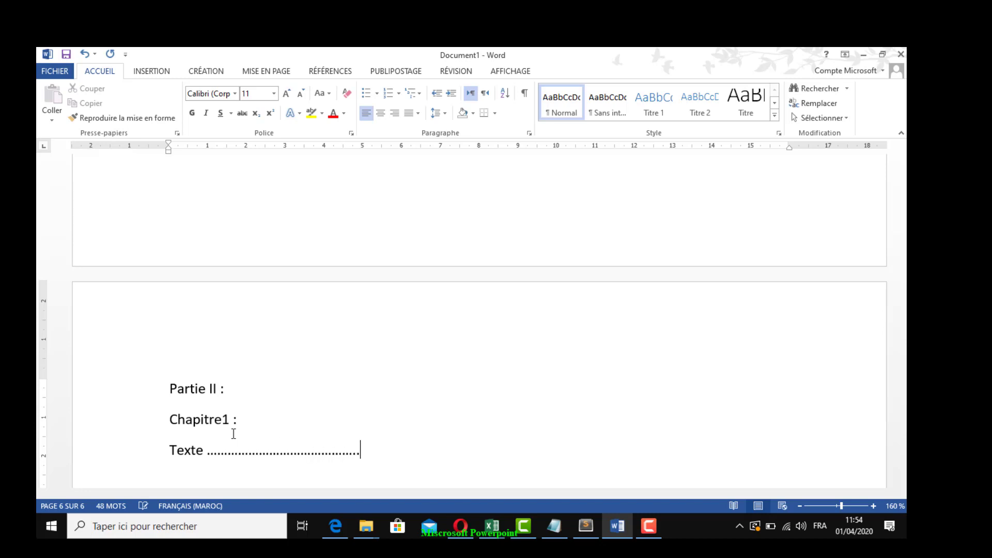
key("ctrl+Return")
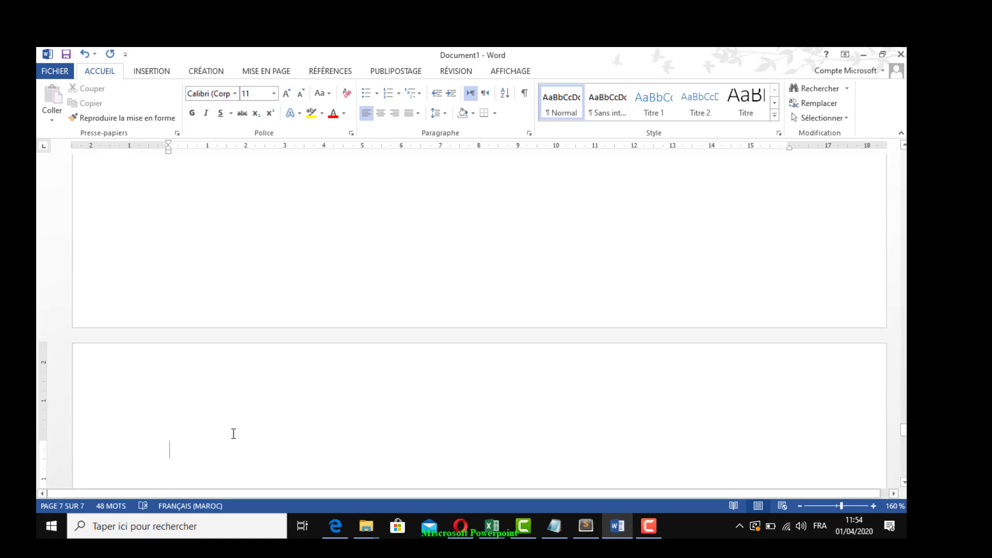
Add "Chapitre2 :" and a dotted "Texte" placeholder line on the seventh page, ending with a page break
type("C")
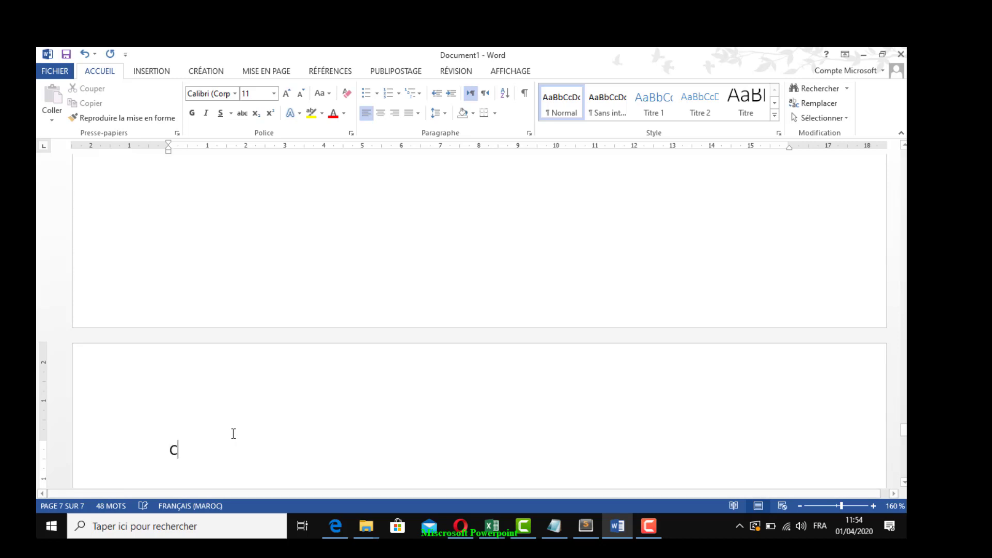
type("hapi")
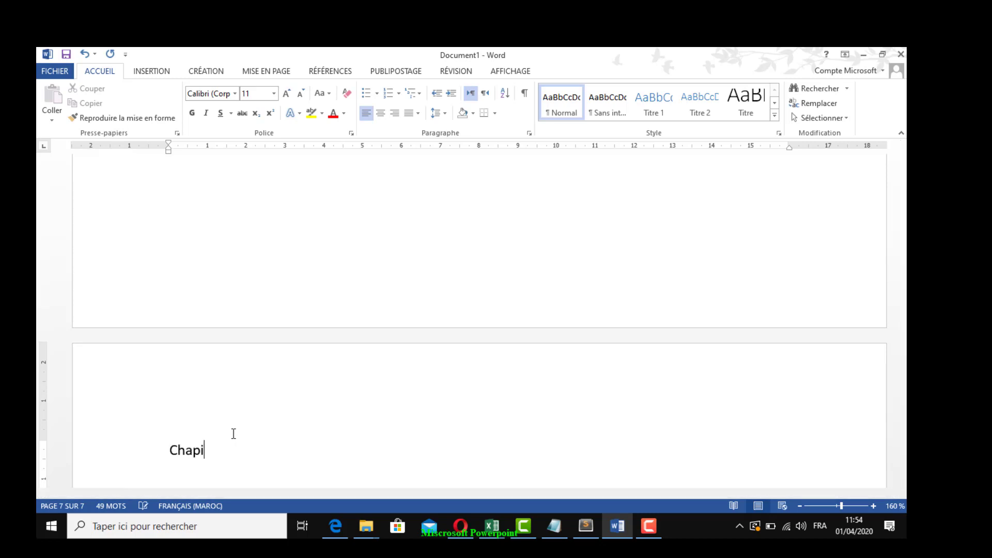
type("tre2")
type(" :")
type("texte .")
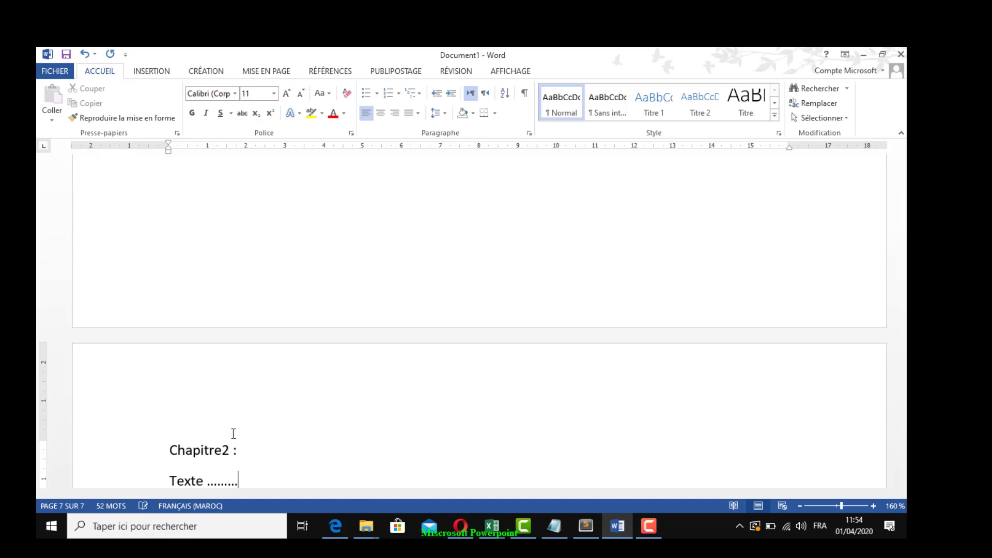
key("ctrl+Return")
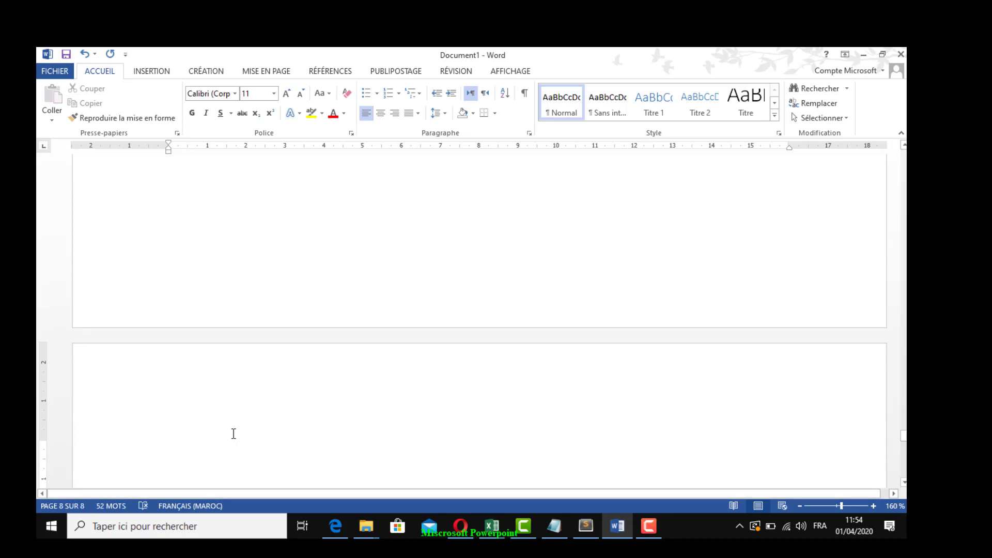
Add the heading "Conclusion :" and a "Texte" placeholder line followed by dots on the eighth page
type("Conclu")
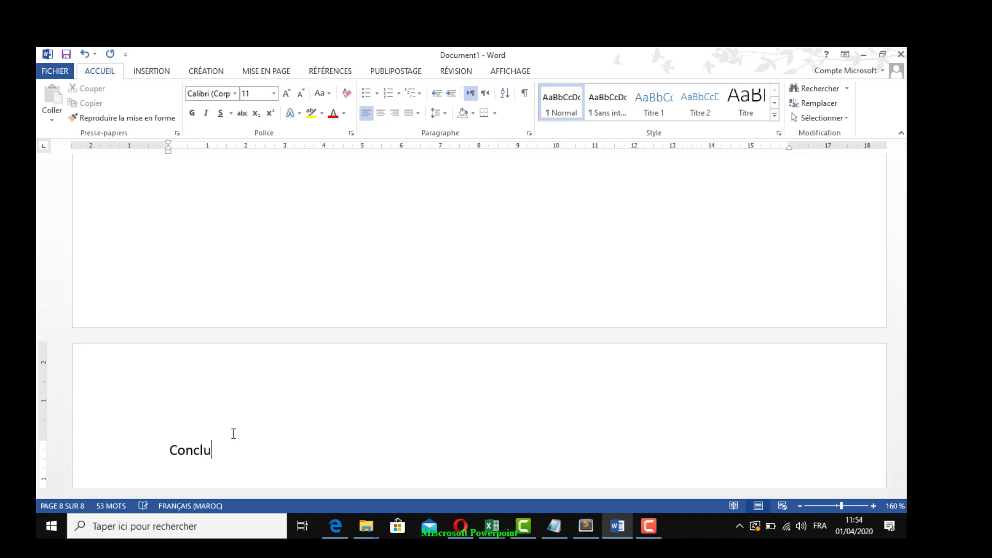
type("sion")
type(" :")
type("texte")
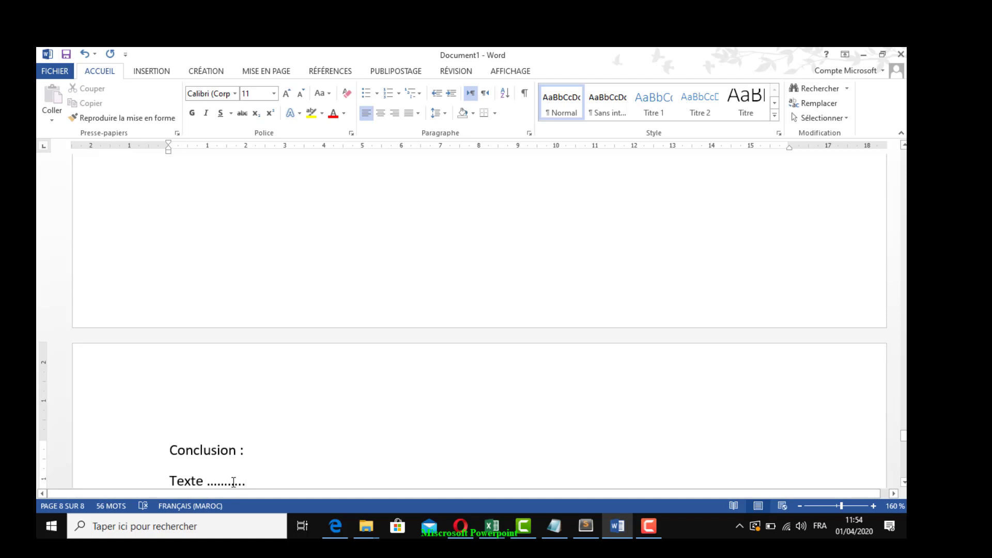
Apply the Titre 1 style to the "Introduction :" heading on the third page
scroll(845, 455, "up", 3)
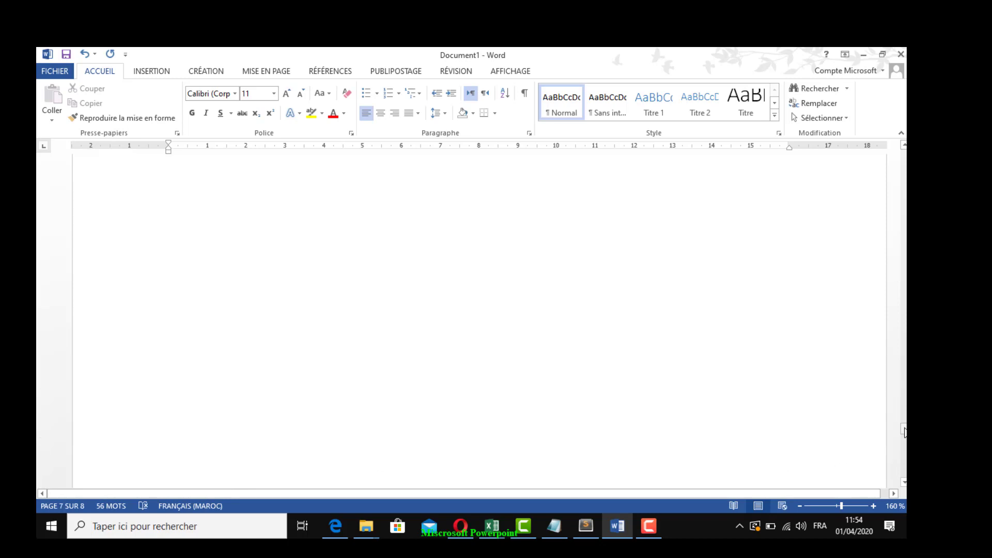
left_click_drag(904, 432, 888, 236)
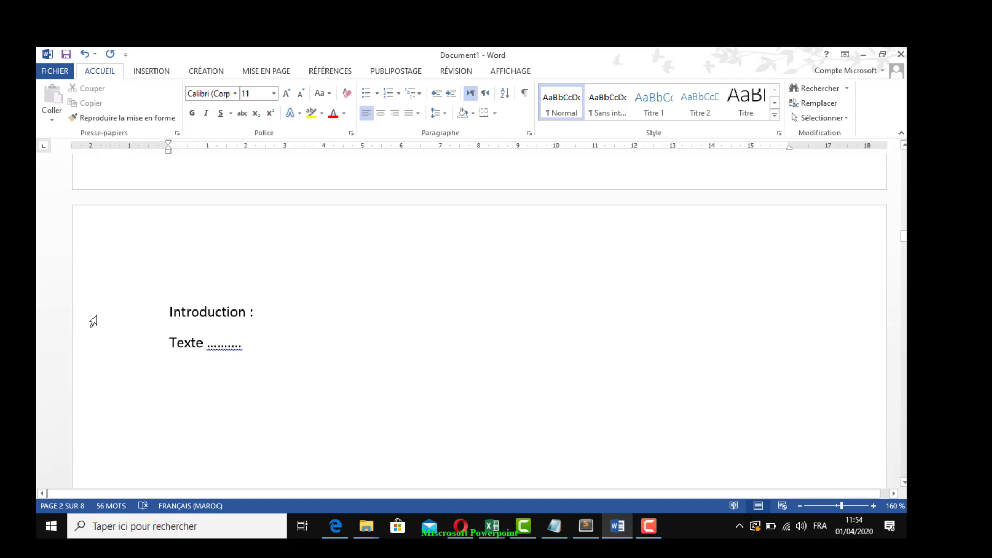
left_click(93, 322)
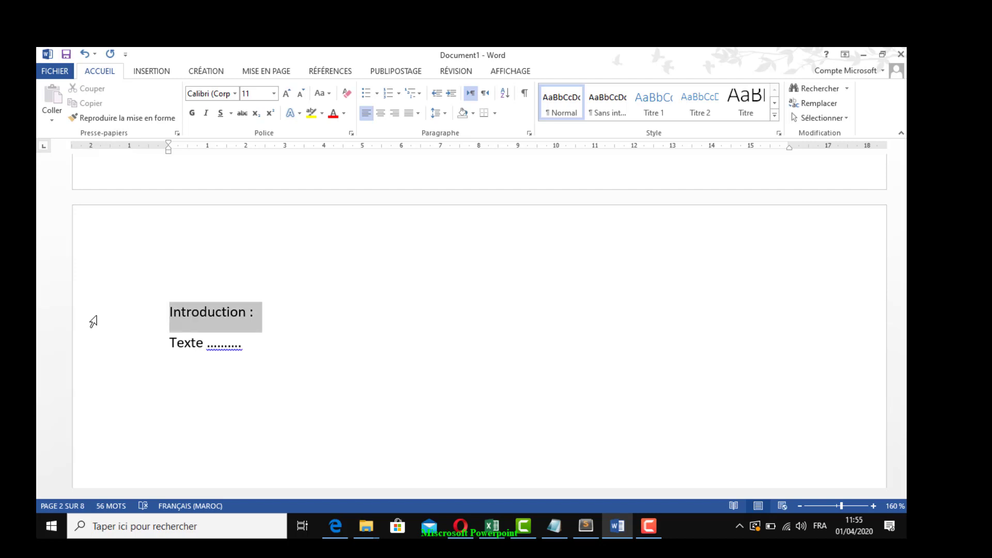
left_click(172, 312)
left_click_drag(188, 312, 262, 310)
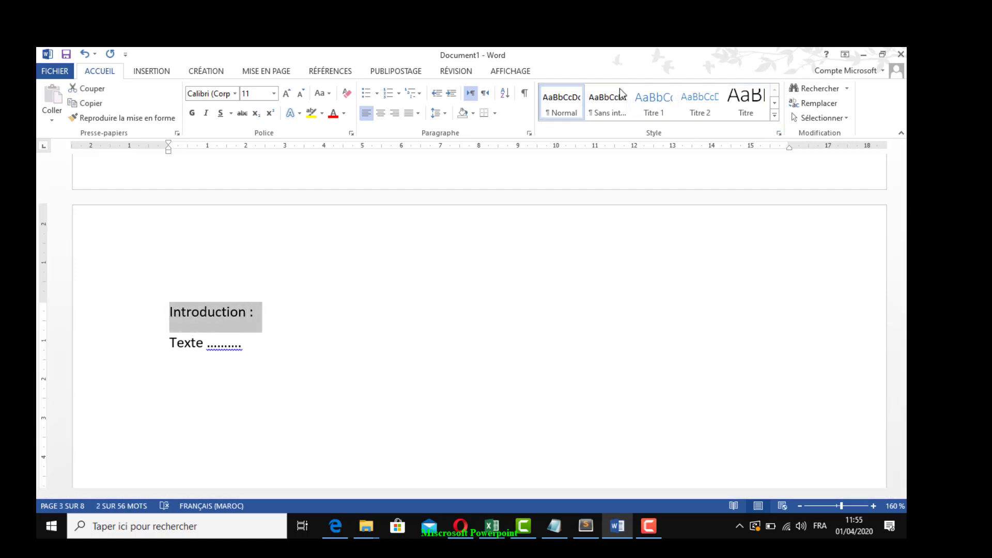
left_click(776, 116)
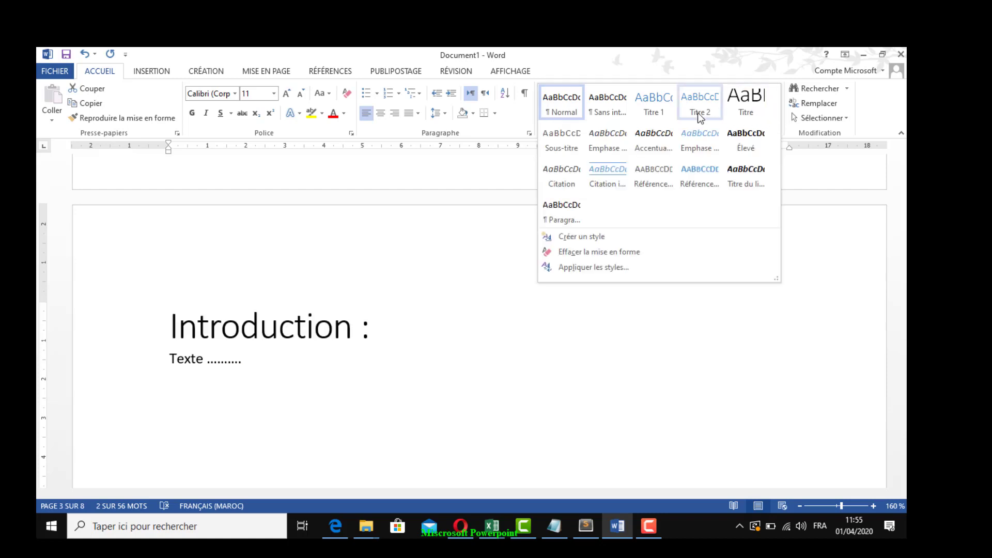
left_click(653, 109)
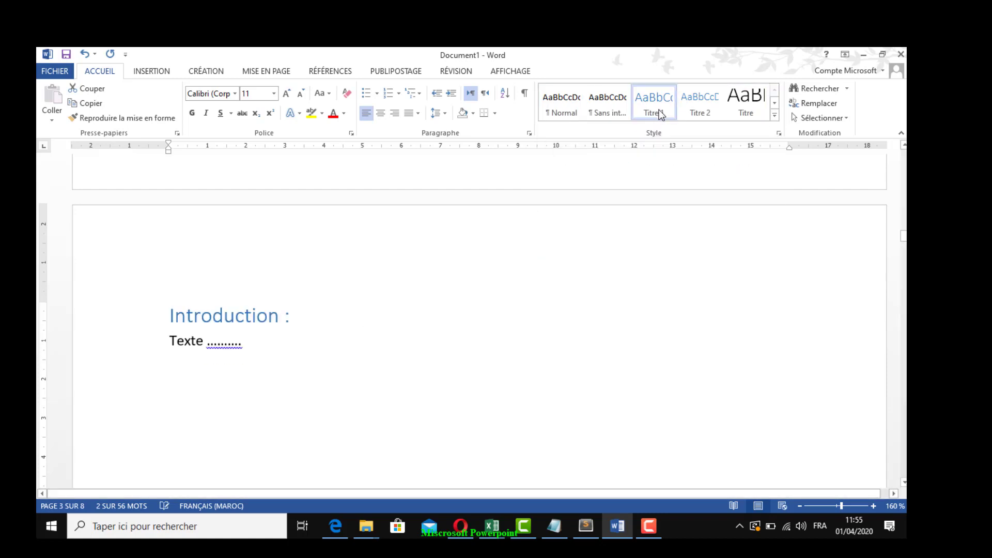
left_click(356, 378)
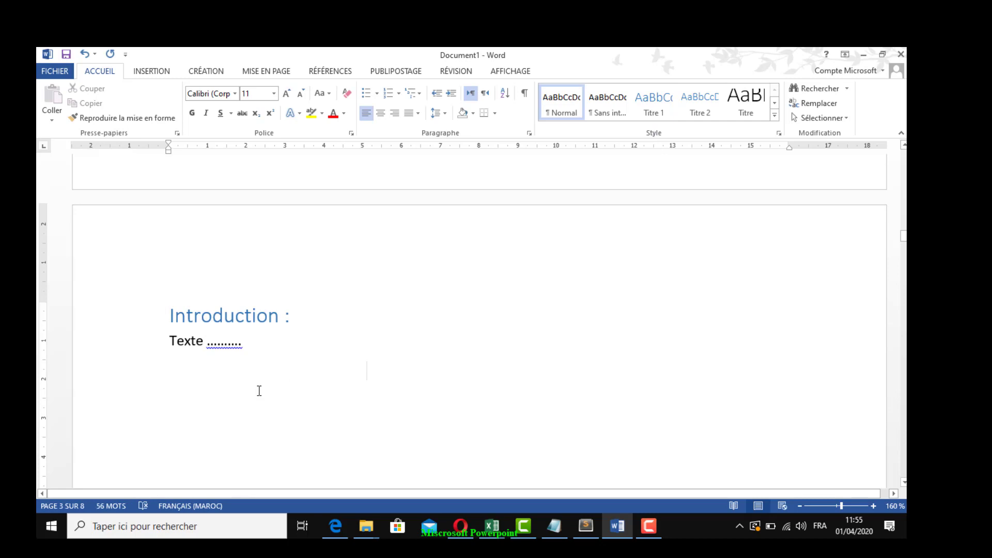
Apply the Titre 1 style to the "Partie I :" heading on the fourth page
scroll(265, 384, "down", 9)
scroll(267, 386, "down", 5)
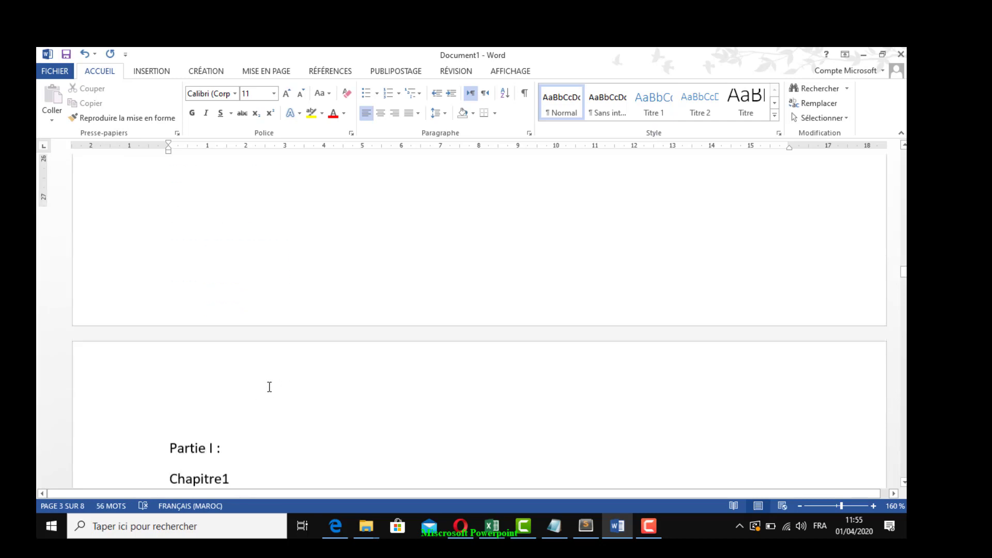
left_click(85, 287)
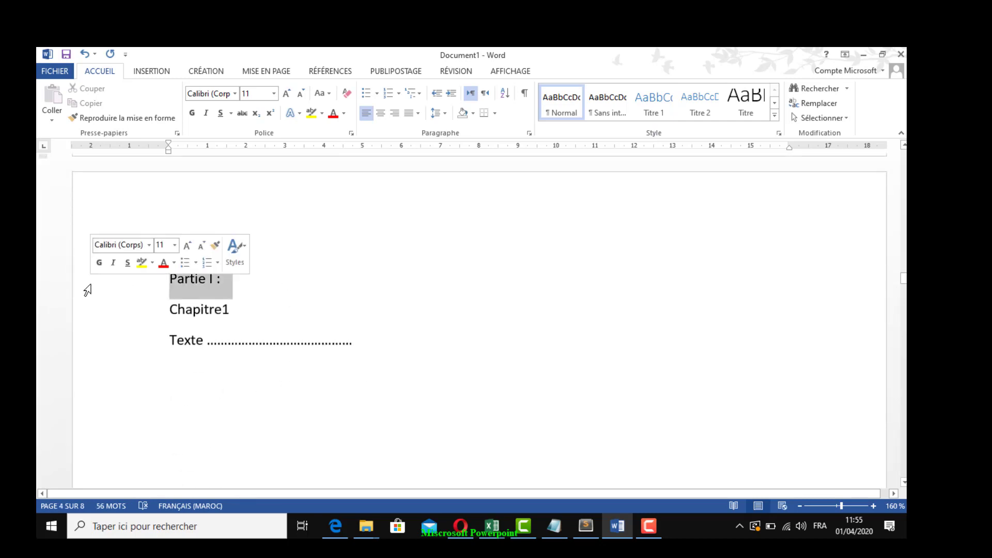
left_click(654, 103)
Apply the Titre 1 style to the "Partie II :" heading on the sixth page
scroll(387, 409, "down", 20)
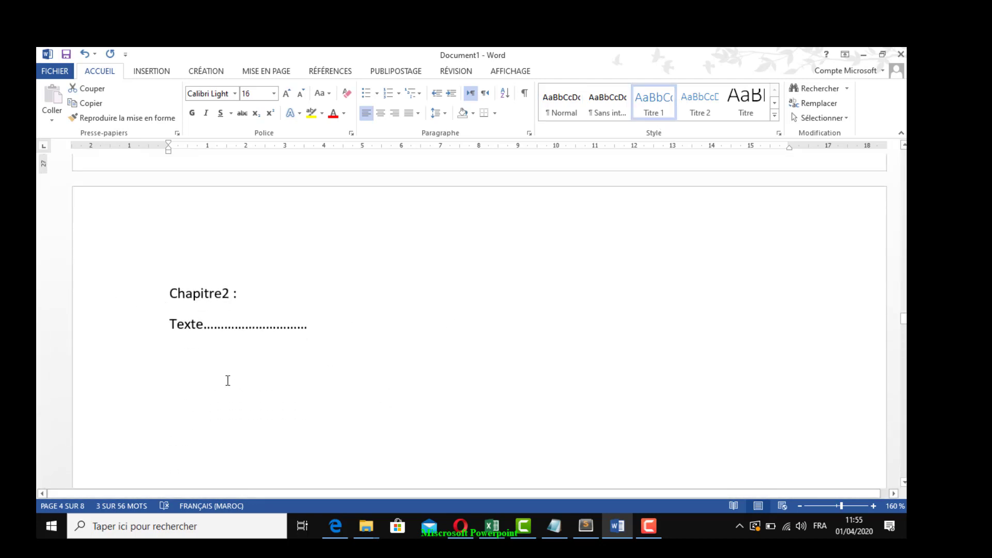
scroll(226, 379, "down", 5)
scroll(240, 395, "down", 10)
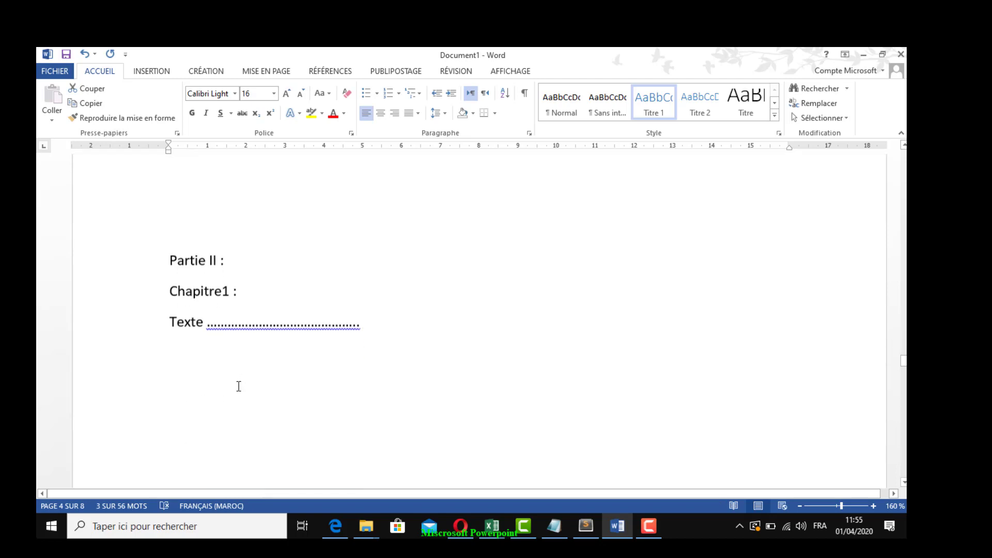
left_click(107, 266)
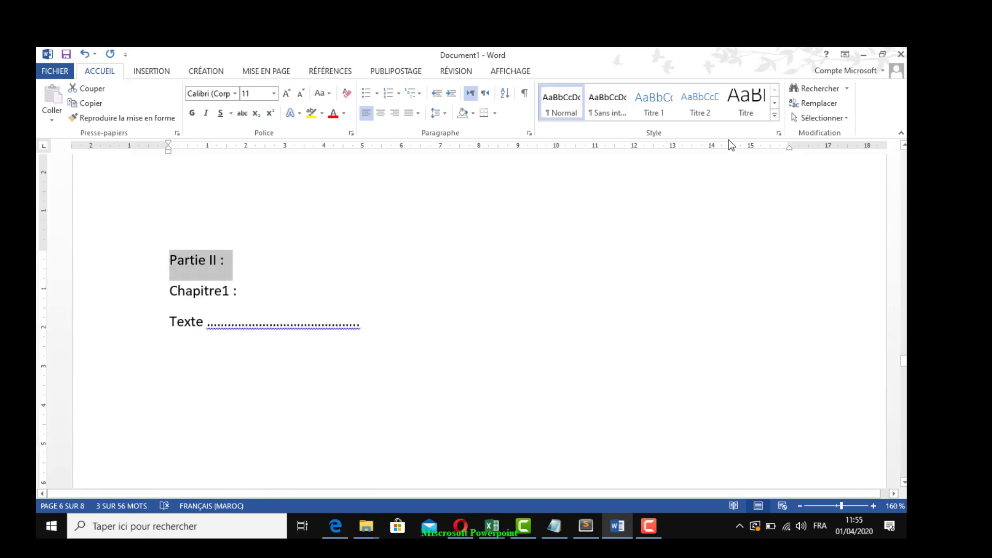
left_click(646, 102)
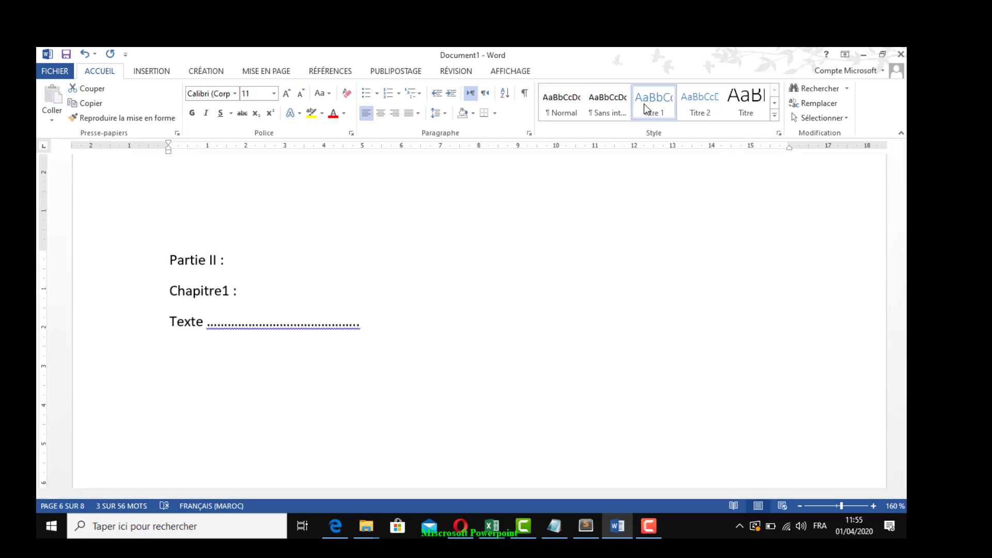
left_click(548, 396)
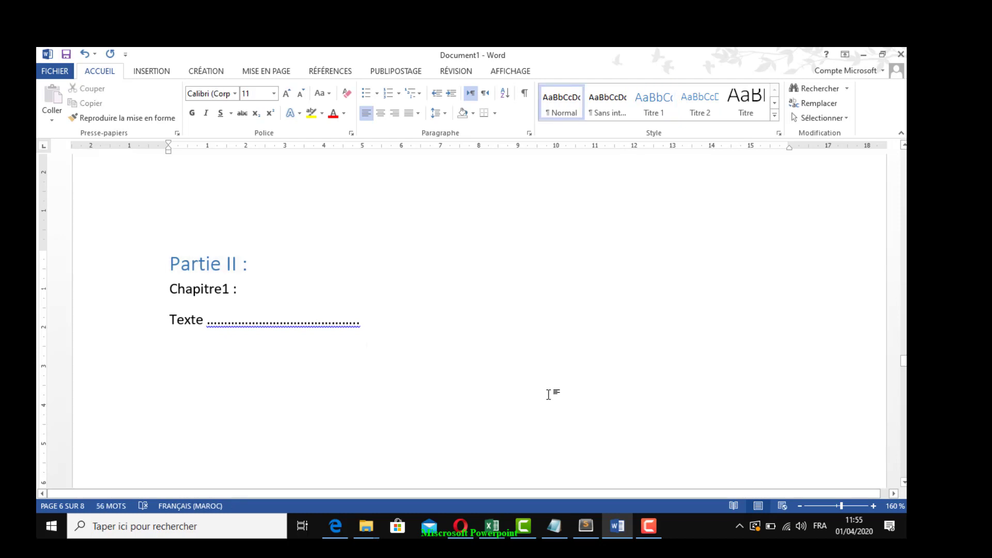
Apply the Titre 1 style to the "Conclusion :" heading on the last page, then return to the Introduction page
scroll(549, 393, "down", 20)
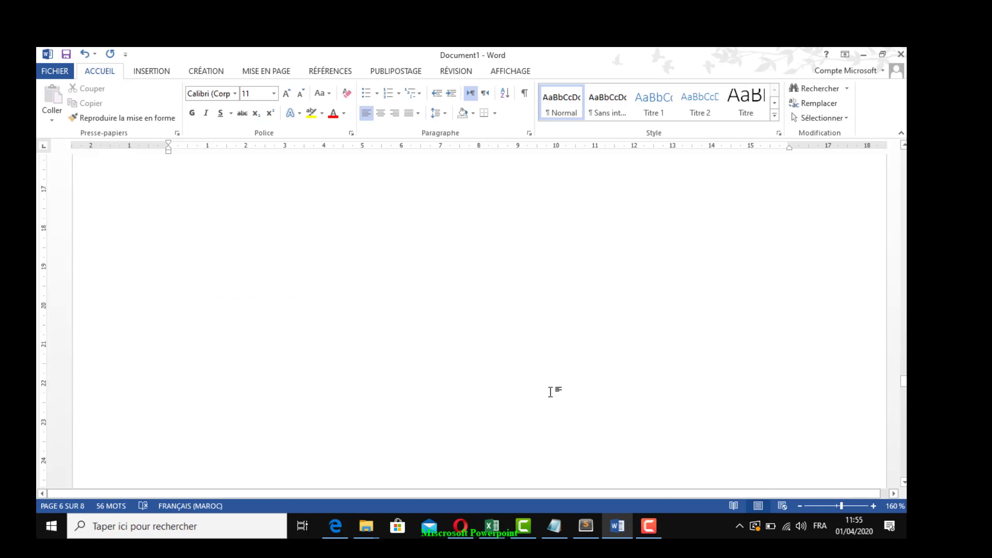
scroll(549, 390, "down", 20)
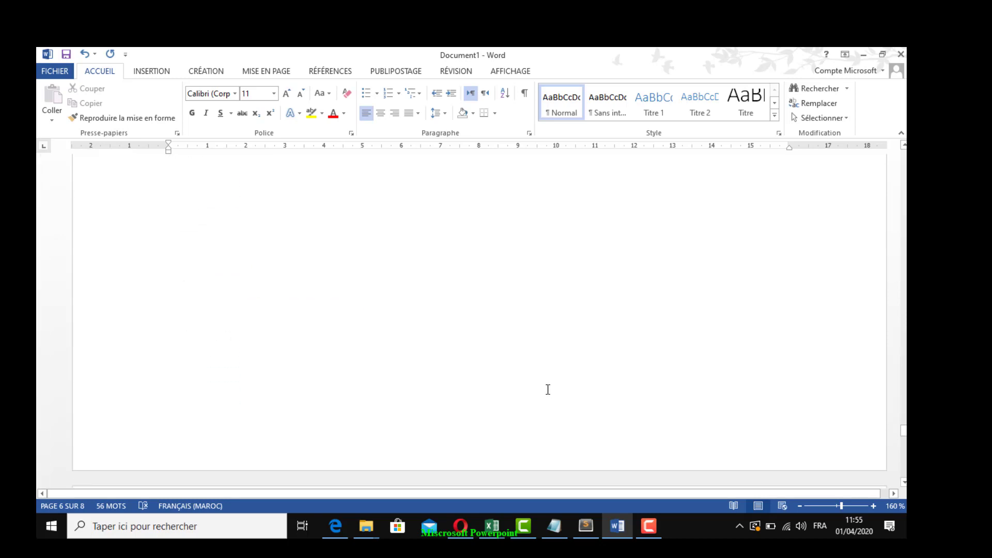
left_click(107, 294)
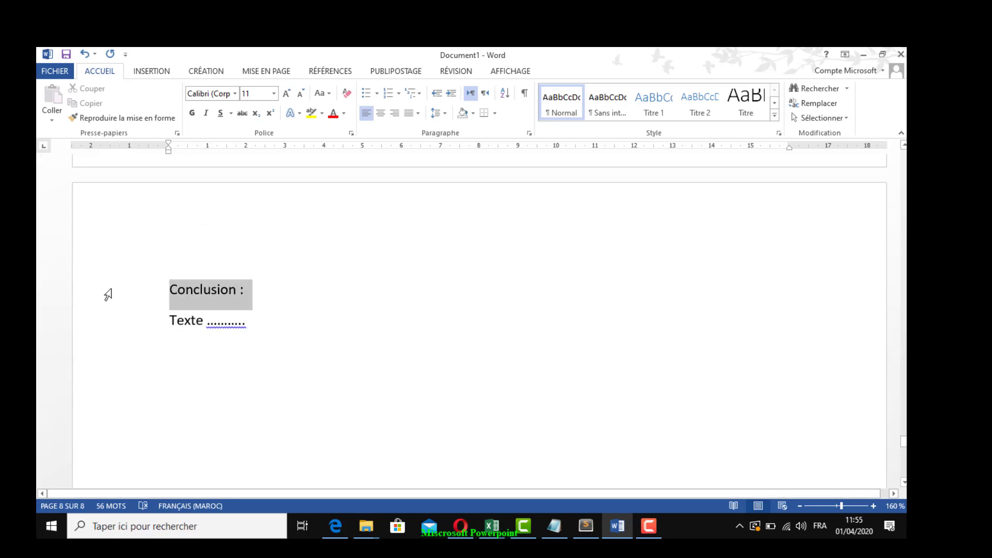
left_click(653, 103)
left_click(446, 414)
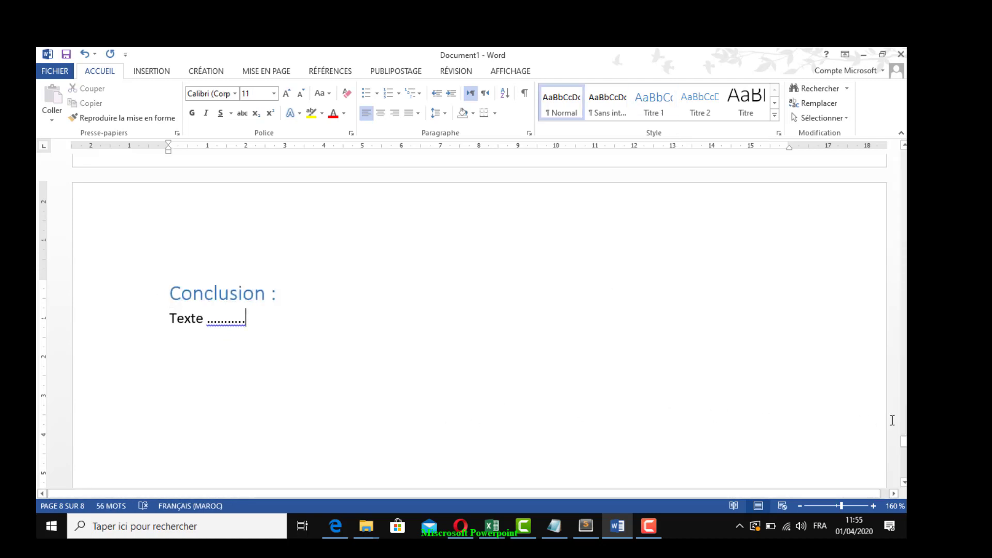
left_click_drag(904, 439, 904, 239)
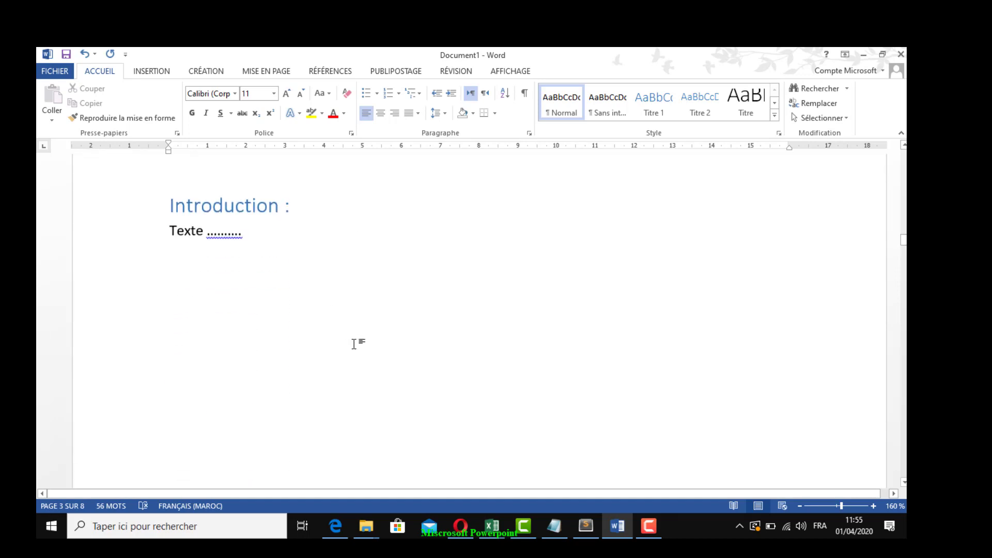
Apply the Titre 2 style to the "Chapitre1" and "Chapitre2 :" headings of Partie I on the fourth and fifth pages
scroll(354, 344, "down", 20)
scroll(326, 343, "up", 2)
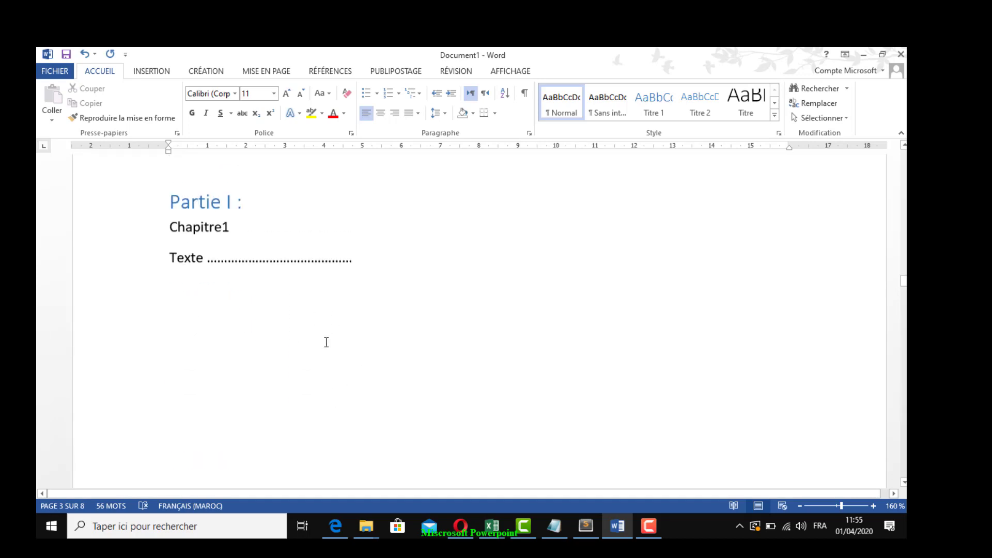
scroll(327, 343, "up", 2)
left_click(98, 299)
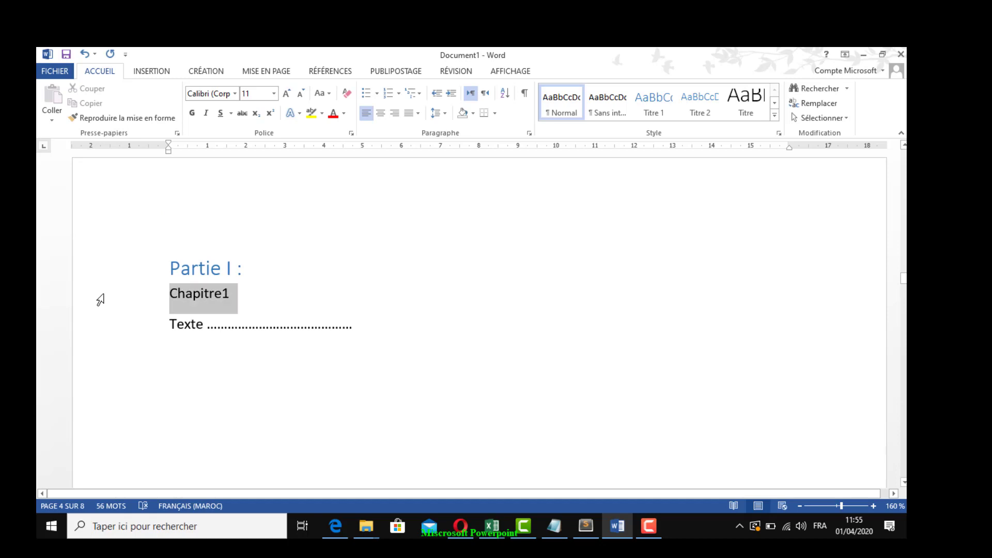
left_click(703, 107)
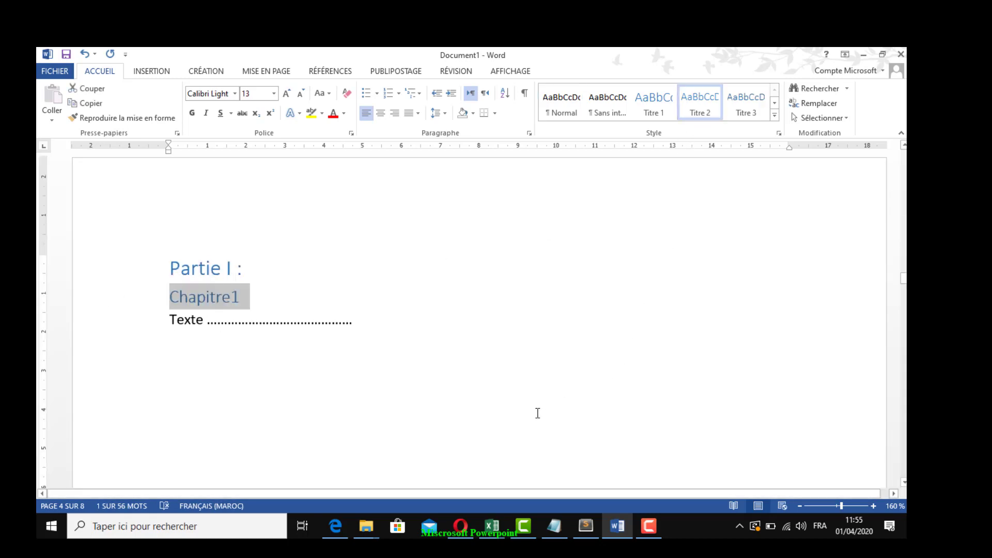
scroll(537, 413, "down", 15)
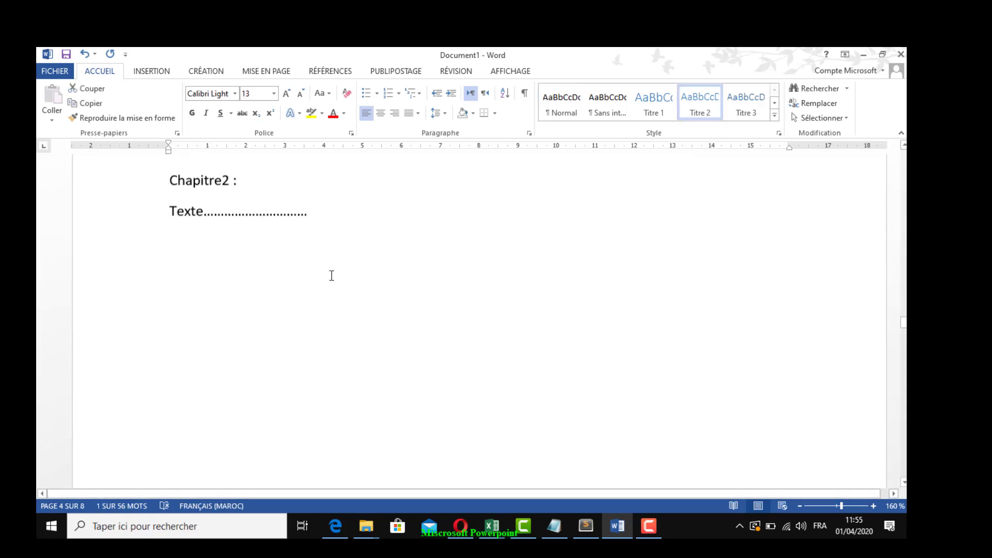
left_click(128, 195)
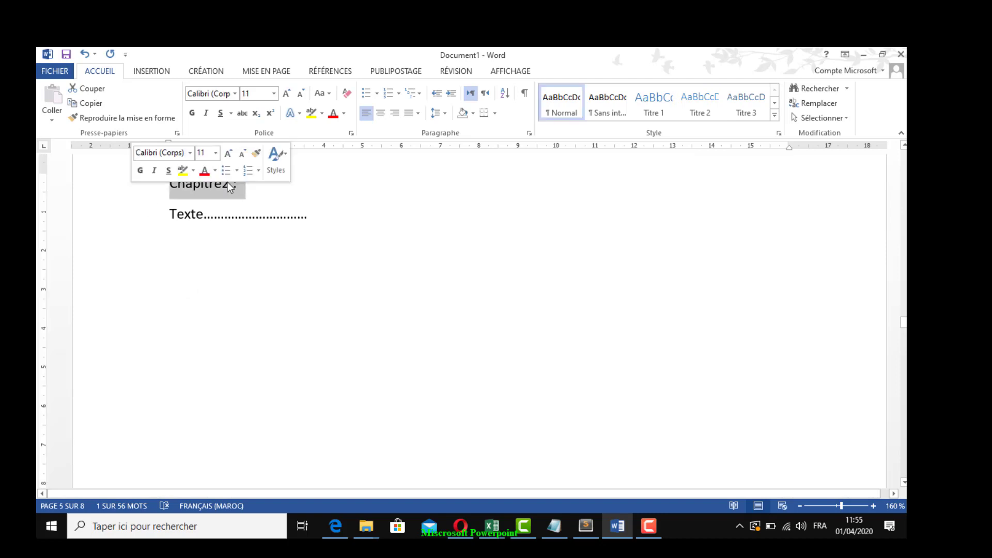
left_click(706, 112)
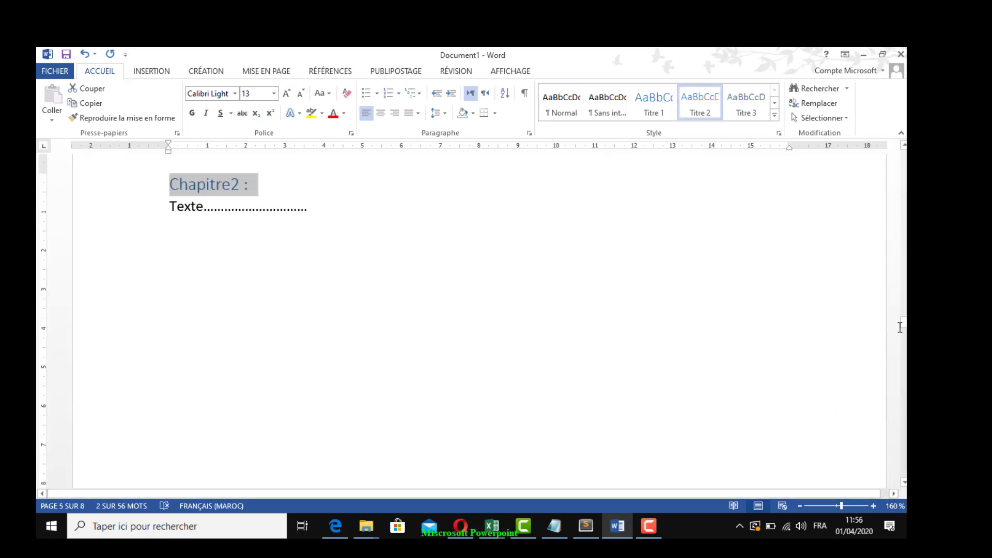
Apply the Titre 2 style to the "Chapitre1 :" and "Chapitre2 :" headings of Partie II on the sixth and seventh pages
left_click_drag(904, 327, 898, 364)
left_click(109, 288)
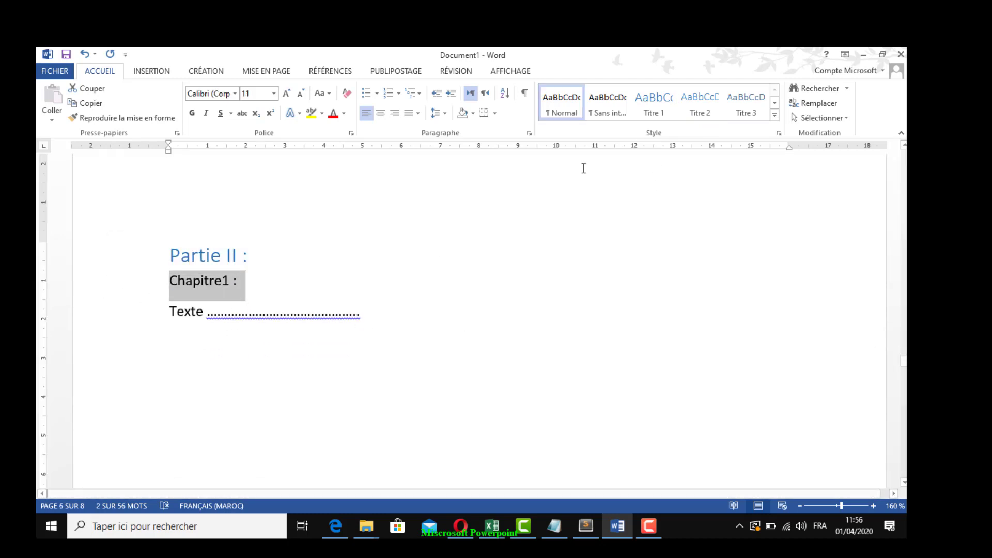
left_click(699, 103)
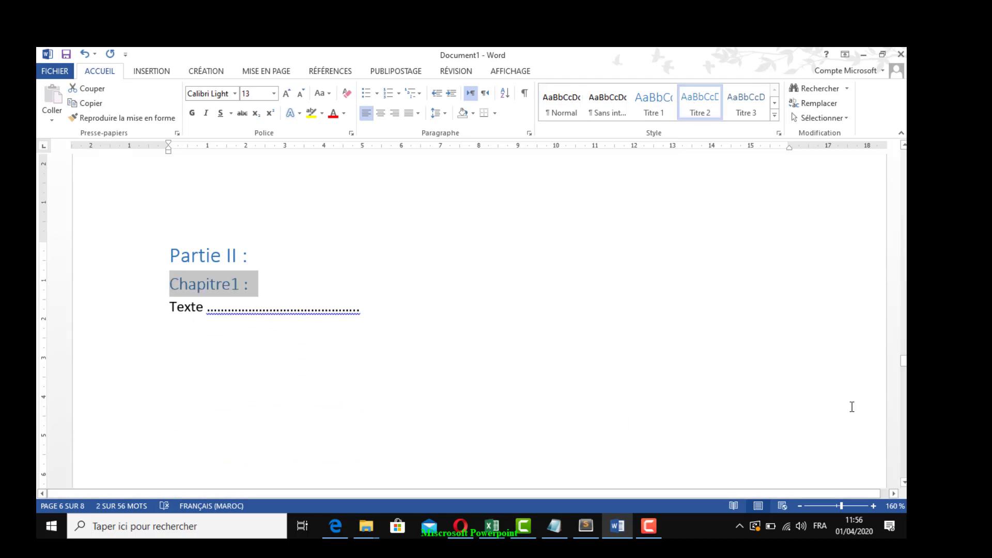
left_click_drag(904, 361, 903, 402)
left_click(115, 244)
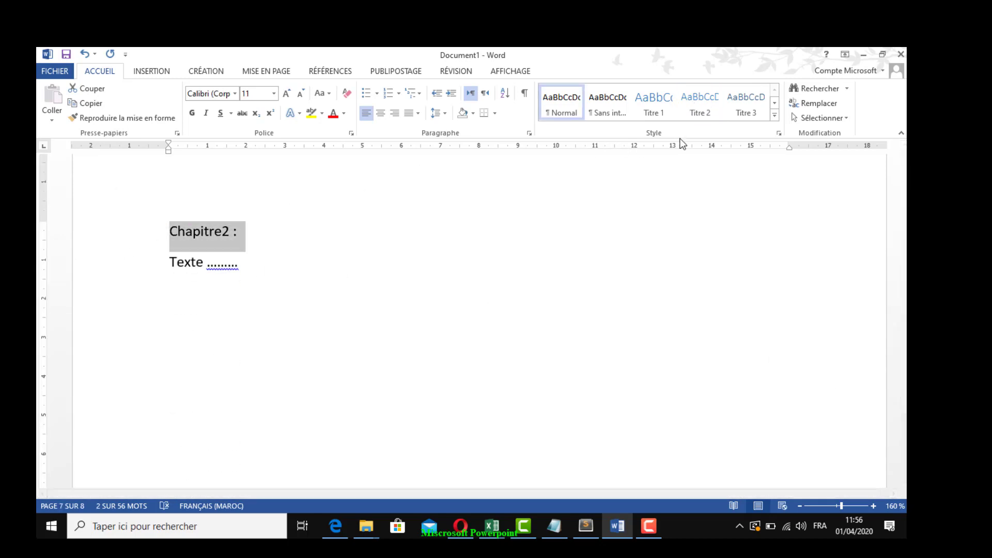
left_click(694, 107)
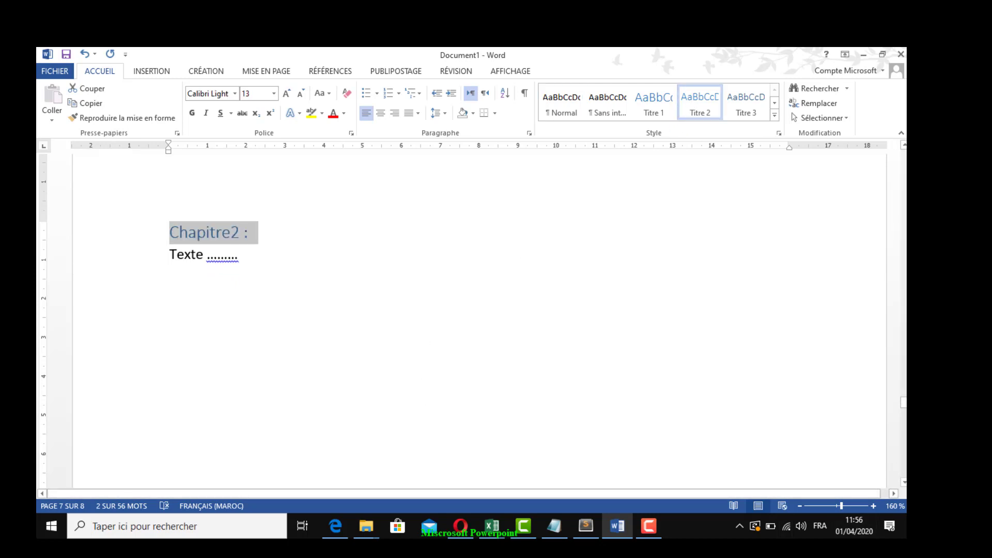
Return to the second page and place the cursor at the start of the empty line below the "Sommaire :" title
left_click_drag(902, 403, 873, 201)
left_click(490, 259)
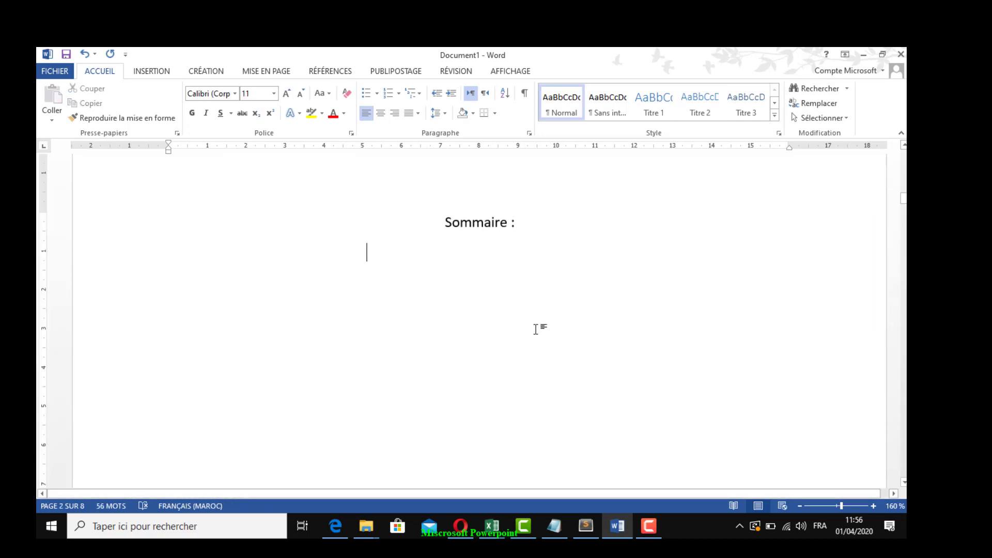
left_click(157, 261)
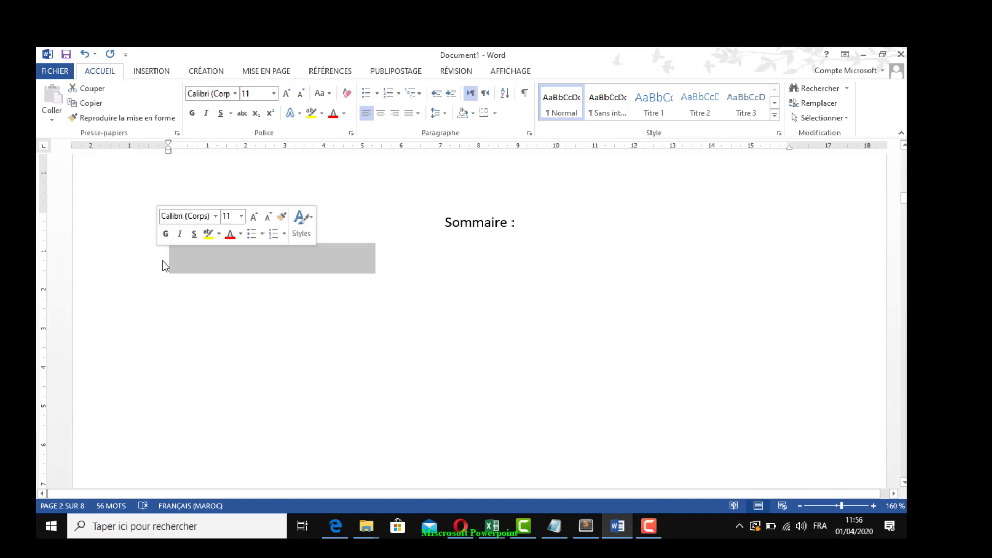
left_click(177, 262)
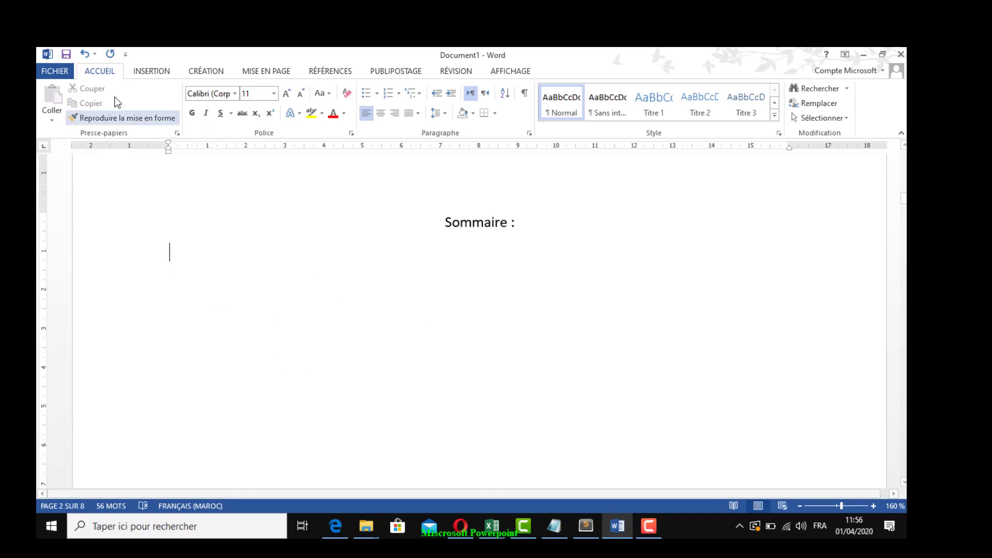
Save the document in the Documents folder of the computer as "Projet de fin détudes.docx"
left_click(65, 55)
left_click(196, 188)
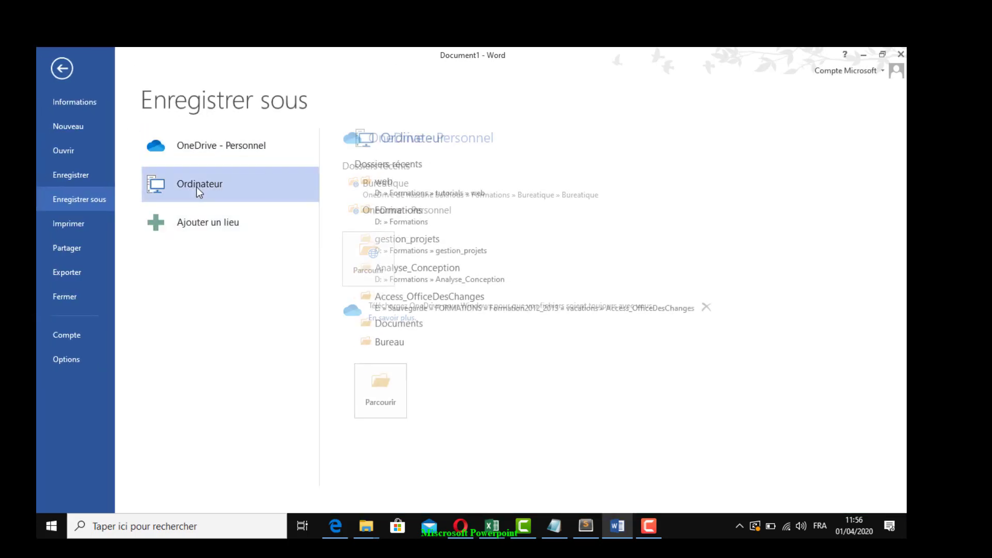
left_click(202, 197)
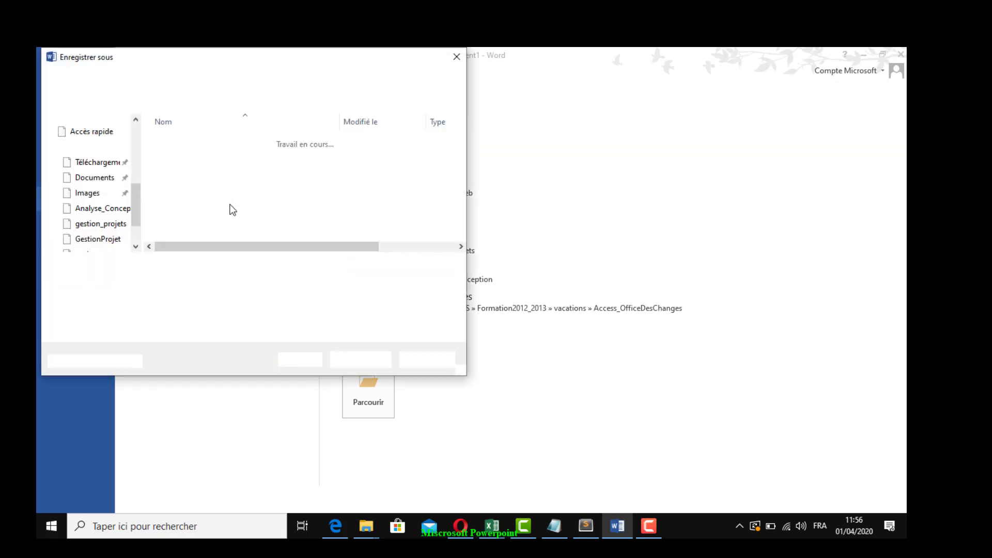
left_click(110, 249)
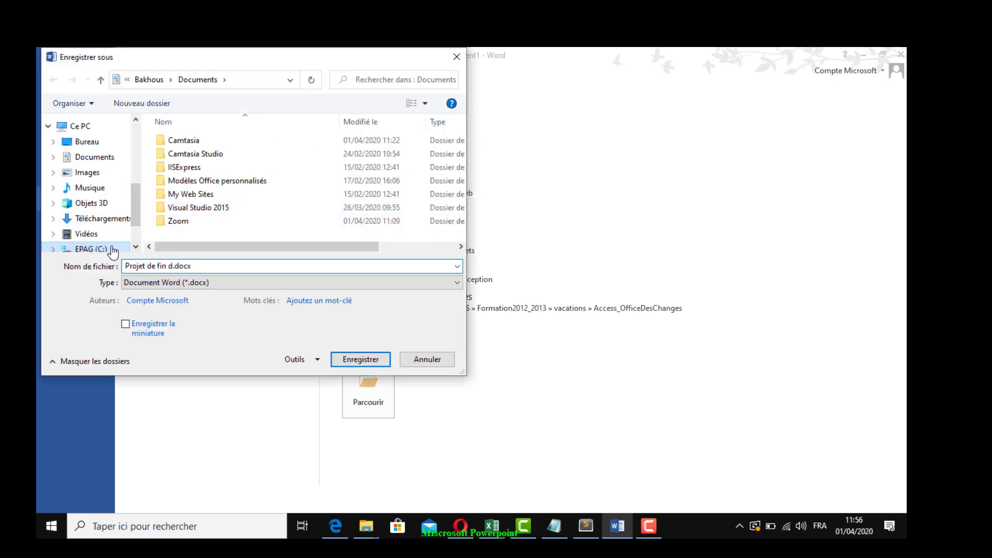
left_click(111, 158)
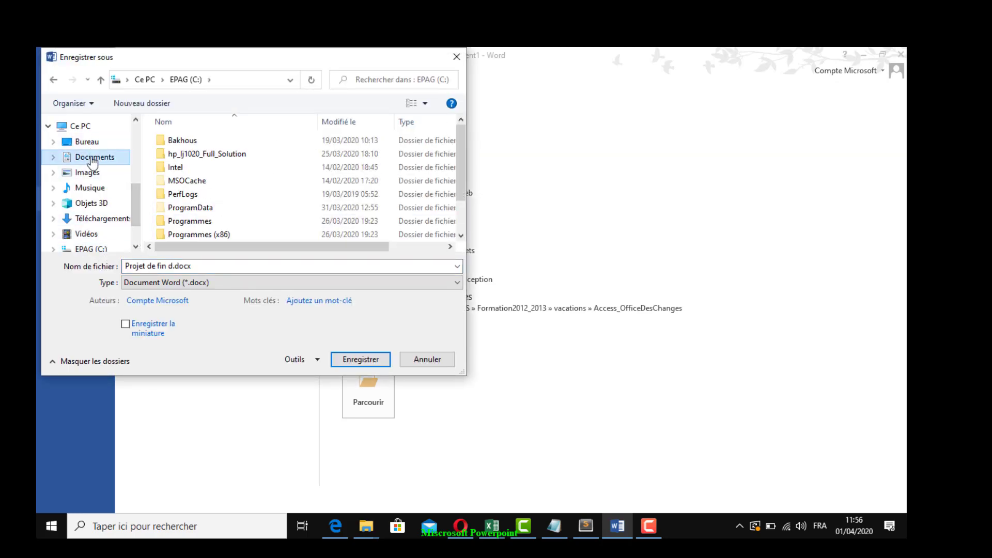
left_click(202, 266)
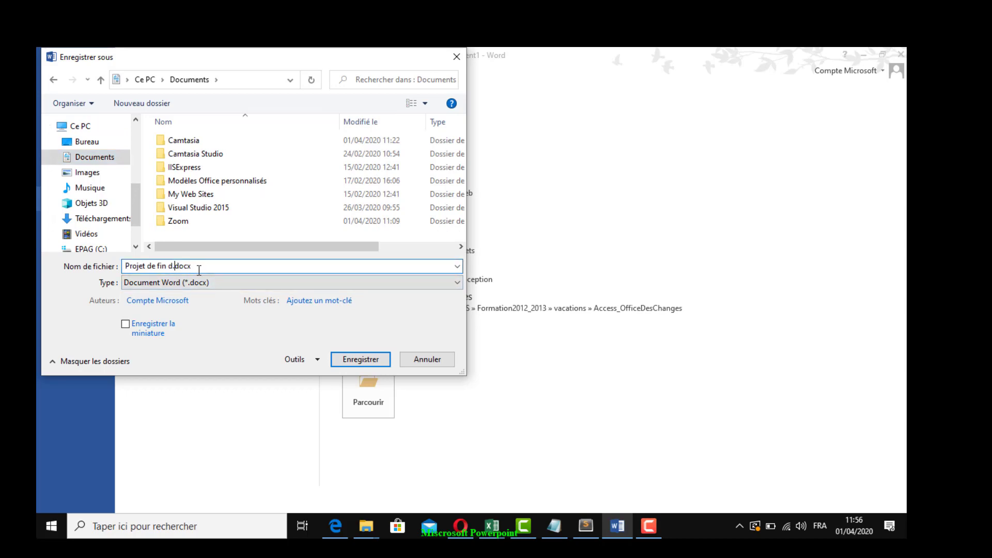
type("études")
key("ctrl+a")
key("Escape")
key("Escape")
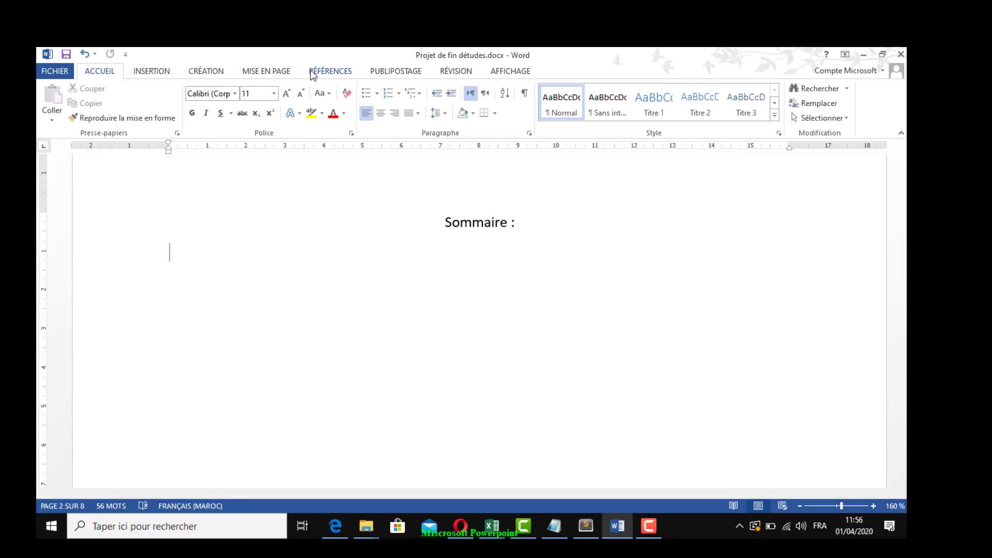
Insert the predefined Table automatique 1 table of contents below the "Sommaire :" title
left_click(327, 74)
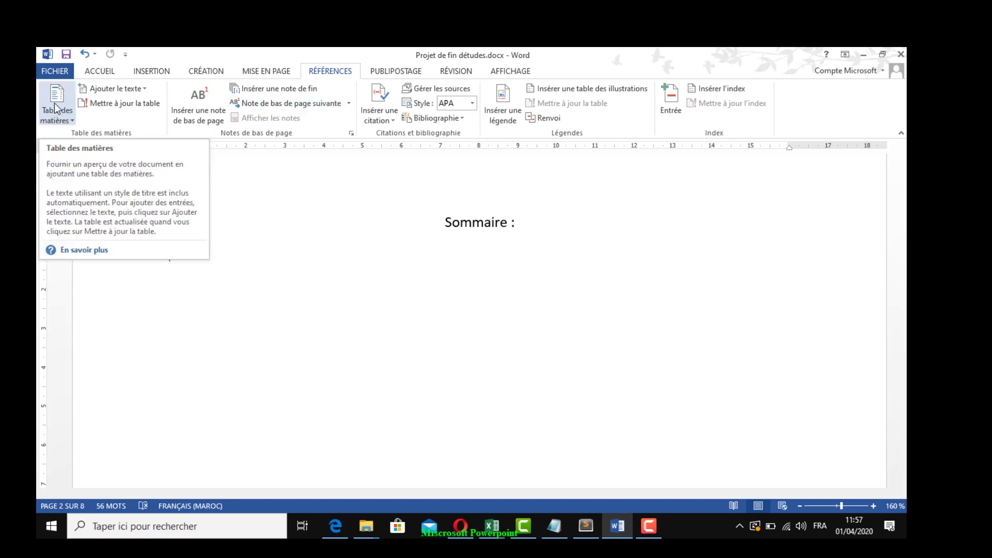
left_click(72, 116)
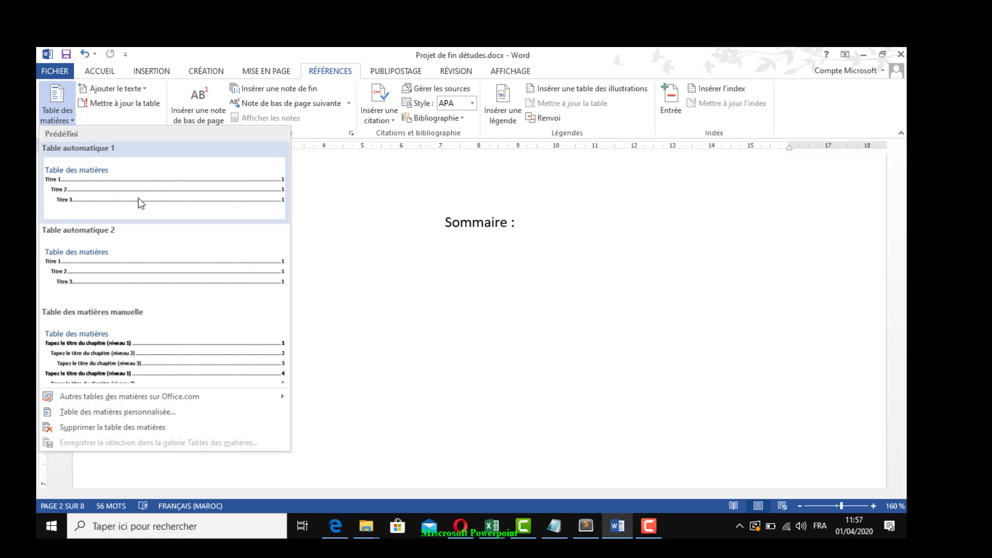
left_click(140, 203)
scroll(455, 361, "up", 3)
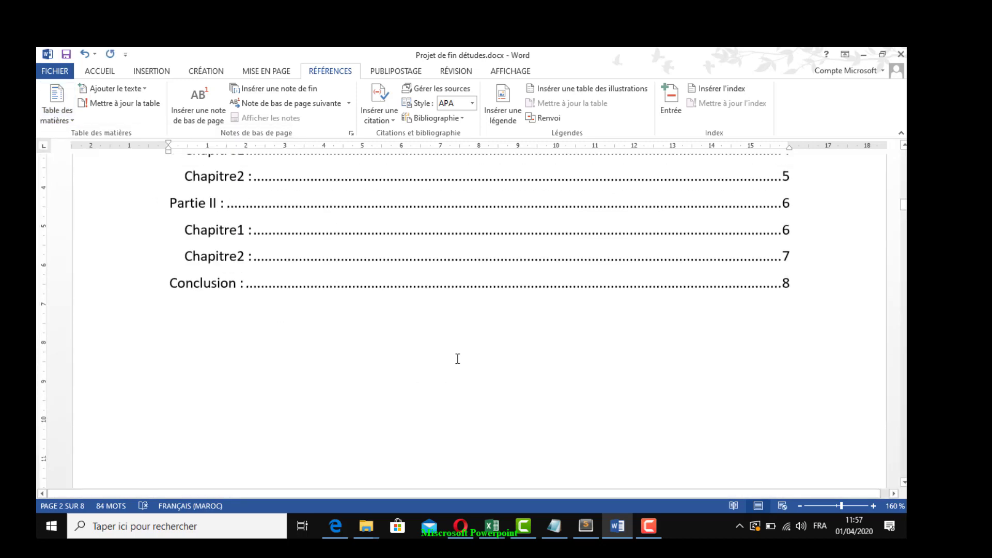
scroll(457, 359, "up", 3)
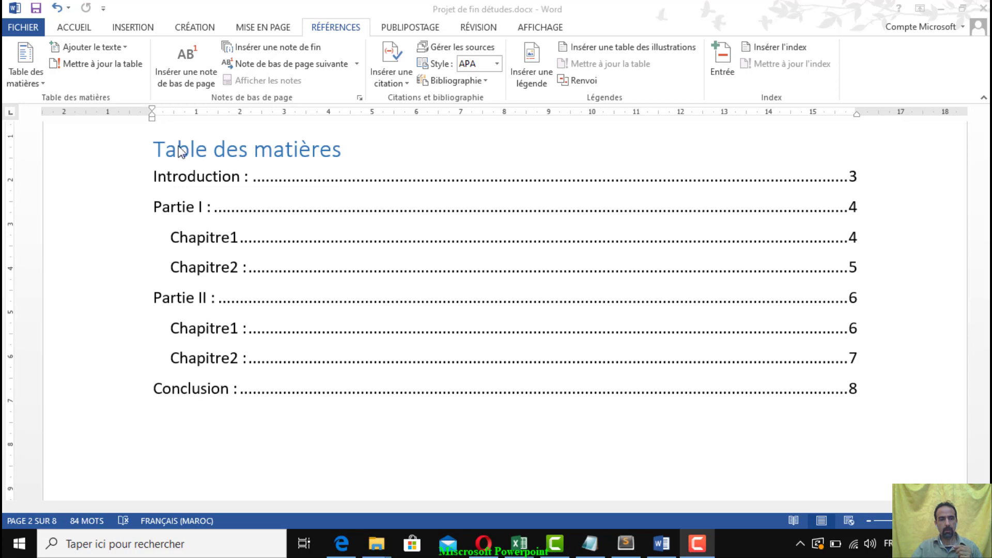
Delete the "Sommaire :" title text above the table of contents on the second page
scroll(248, 413, "up", 3)
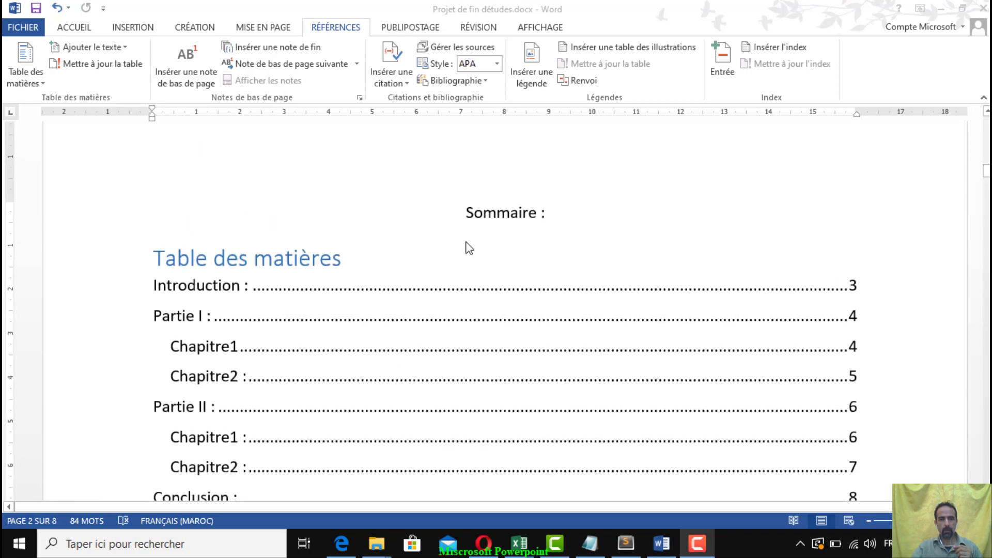
triple_click(500, 217)
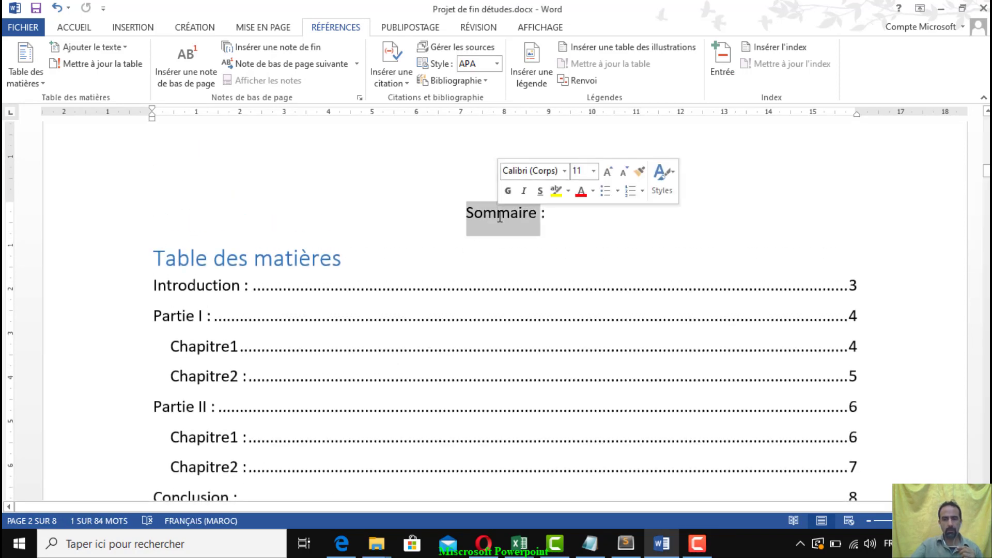
key("Delete")
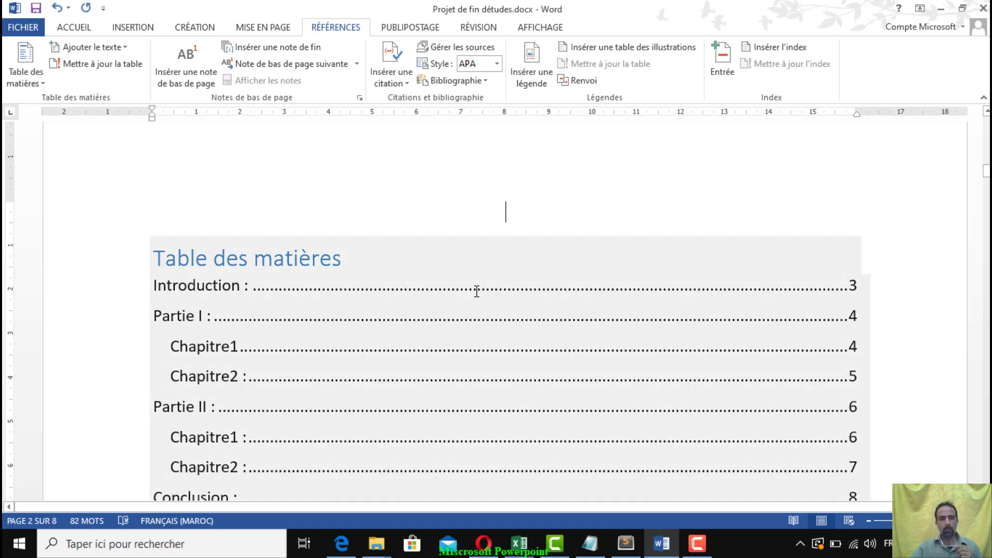
Update the table of contents with the option Mettre à jour toute la table
scroll(476, 288, "down", 3)
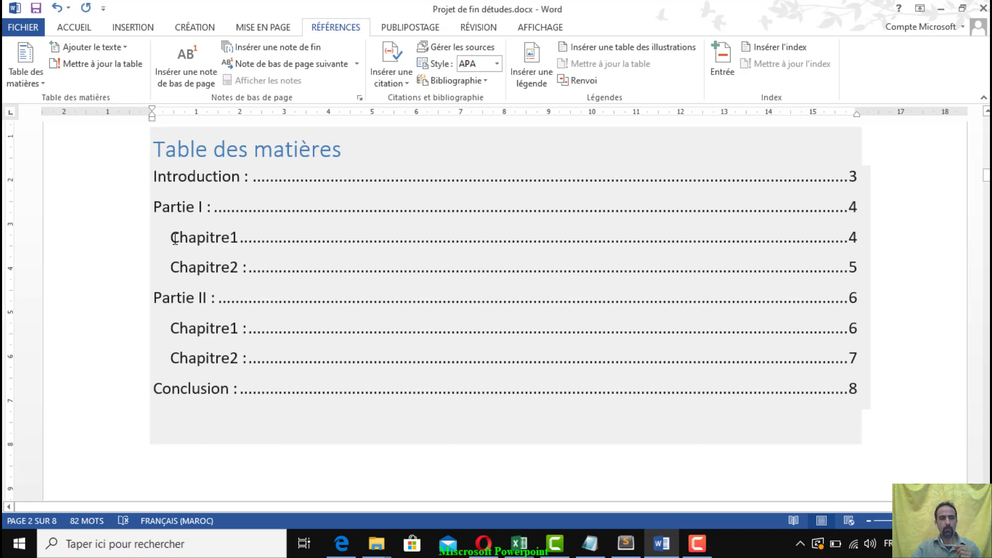
left_click(151, 239)
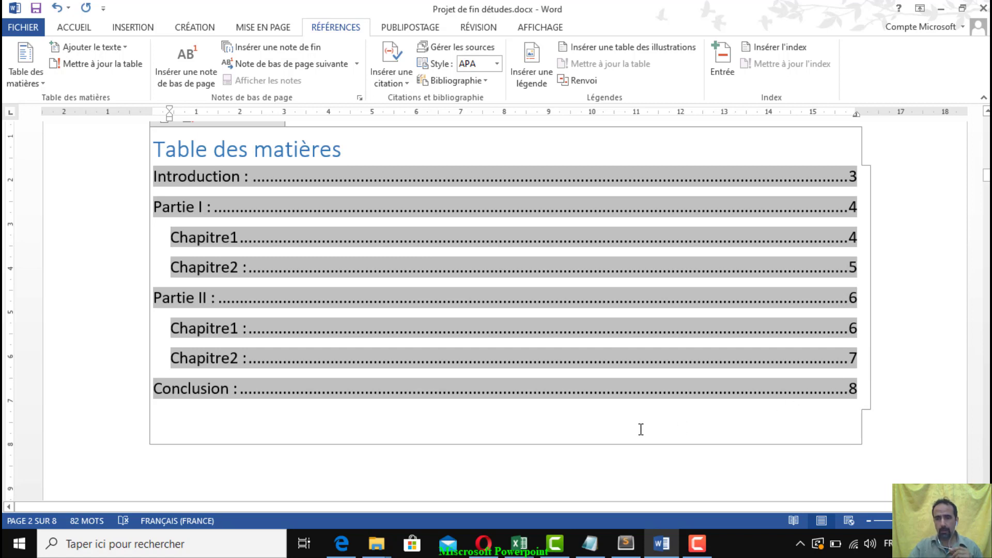
mouse_move(986, 178)
left_mouse_down()
mouse_move(984, 250)
mouse_move(982, 161)
mouse_move(985, 184)
left_mouse_up()
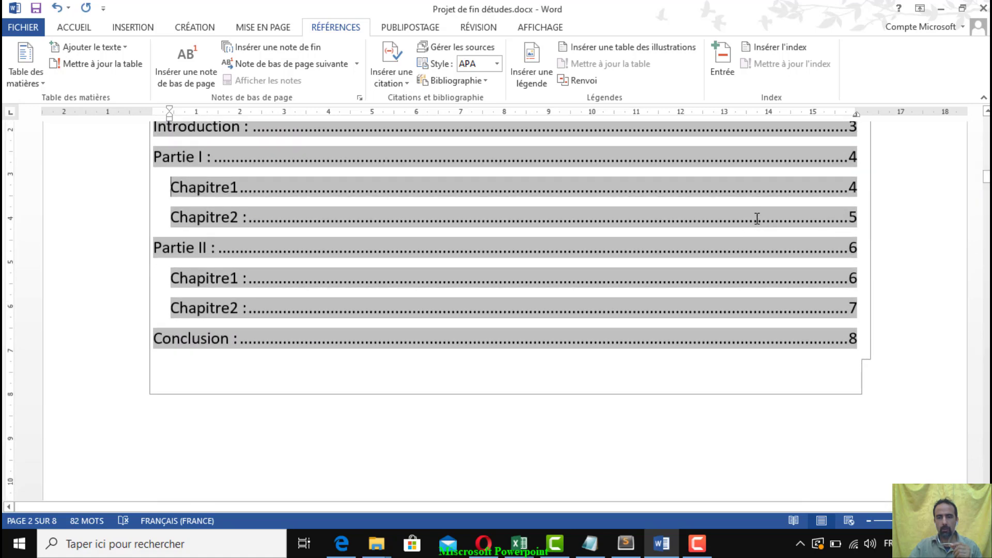
scroll(589, 252, "up", 2)
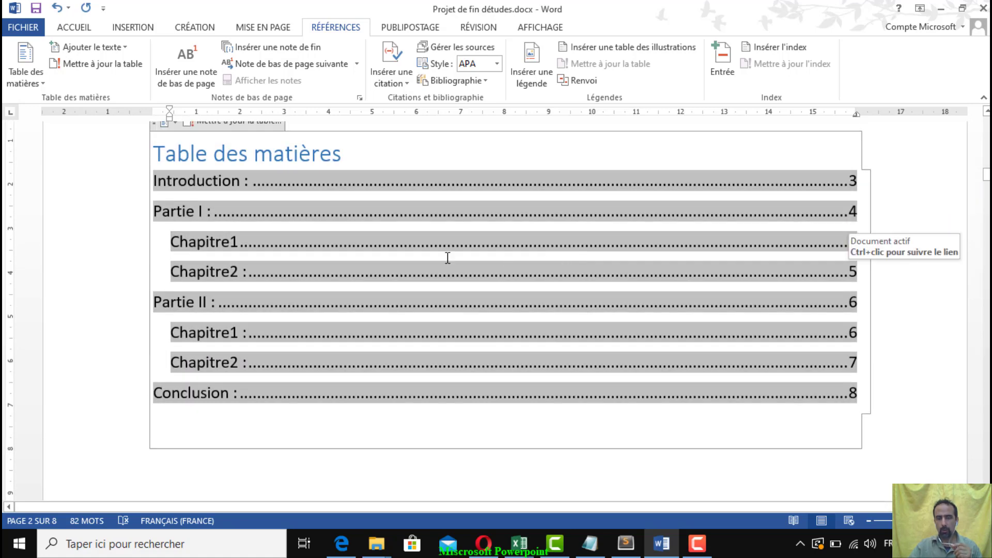
left_click(366, 244)
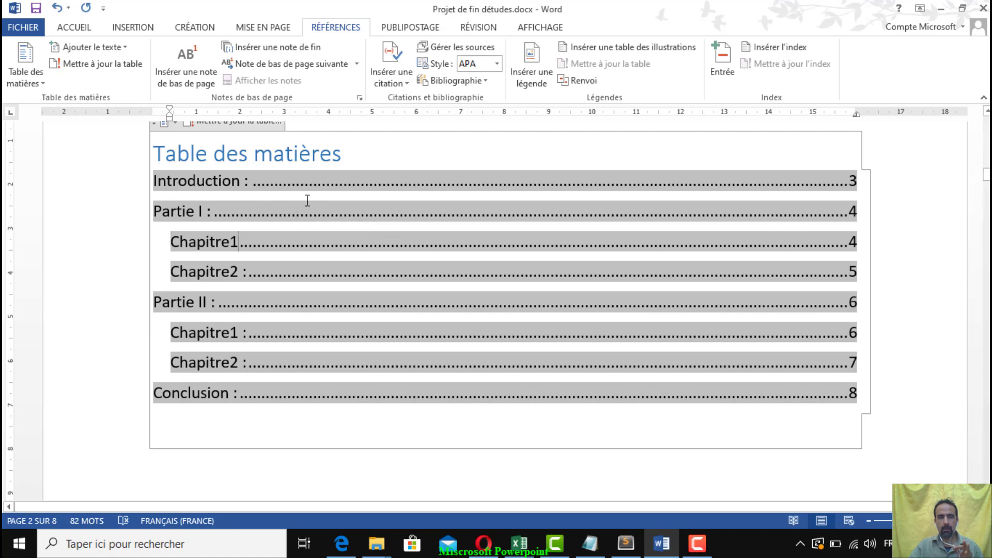
left_click(106, 67)
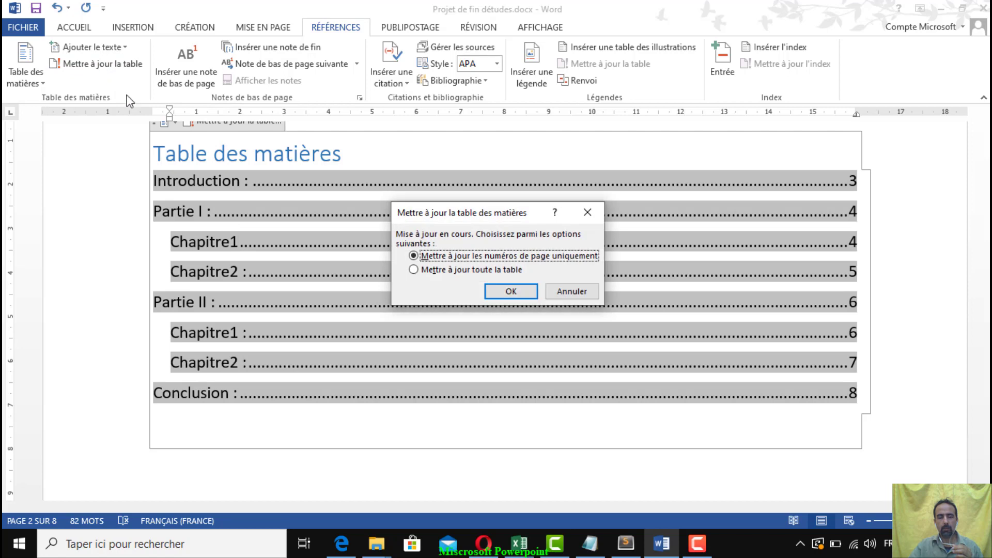
left_click(454, 271)
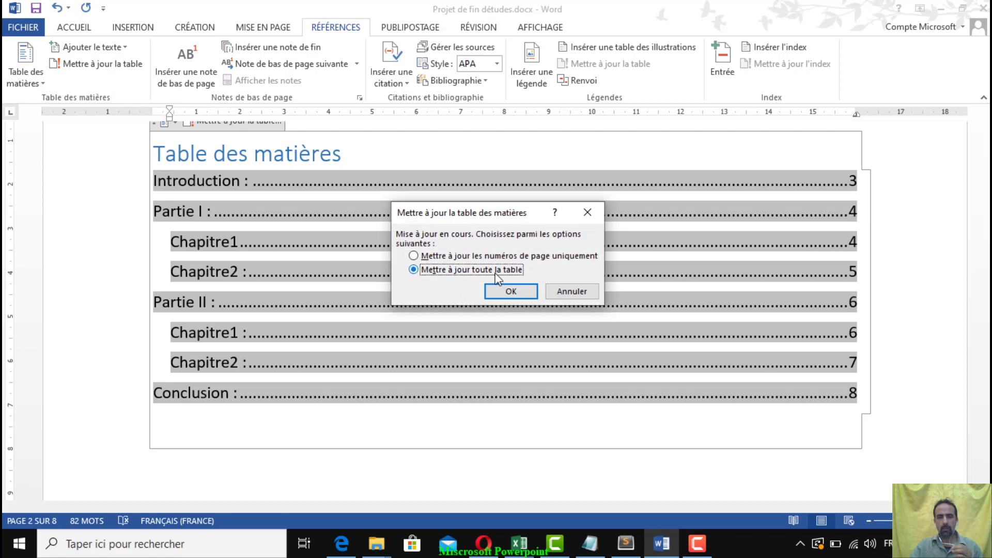
left_click(513, 255)
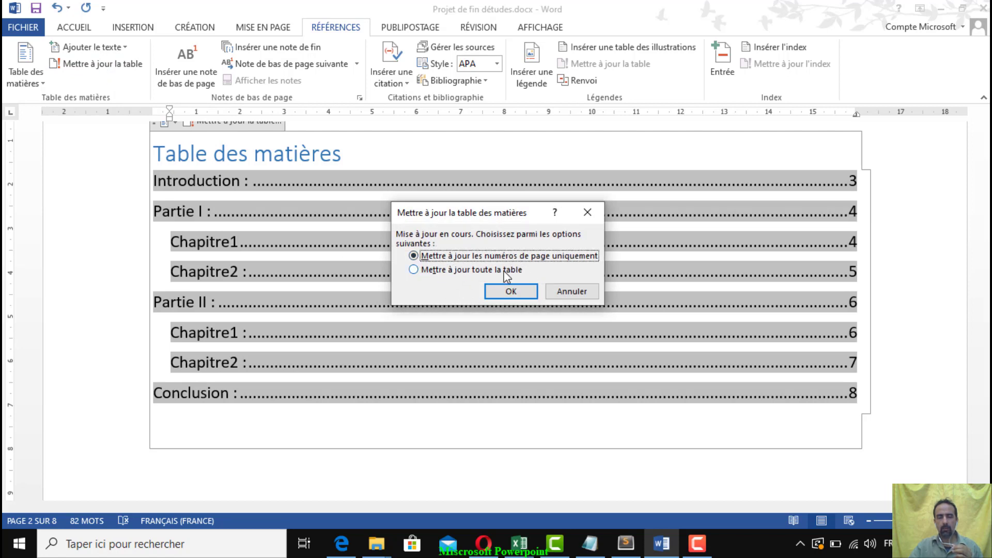
left_click(504, 269)
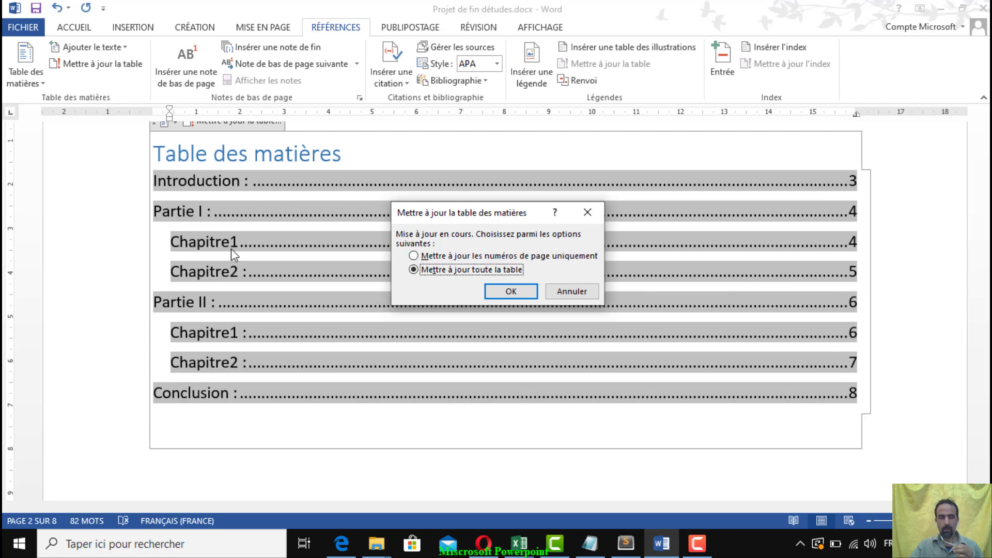
left_click(511, 291)
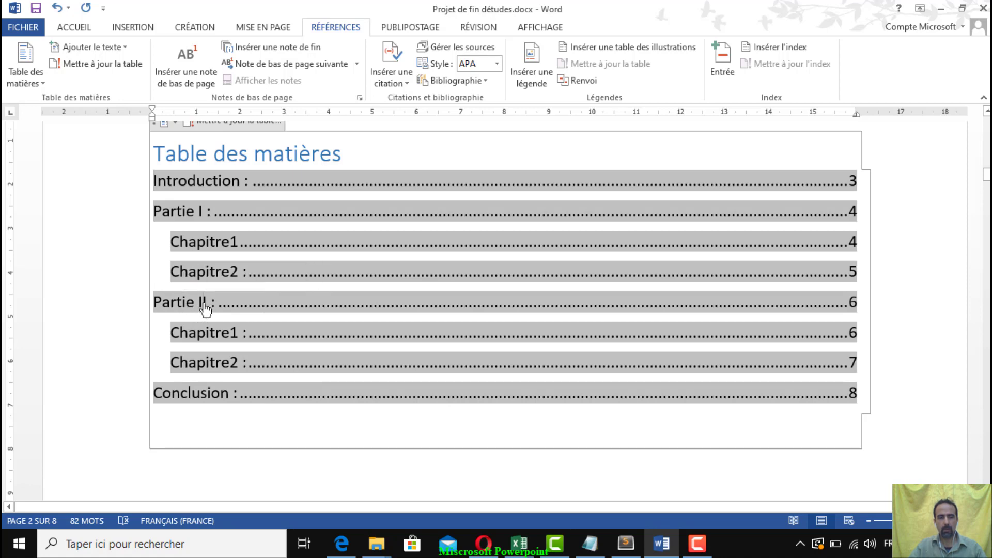
Follow the "Partie II :" link in the table of contents to its page, then return to the table
left_click(205, 309, "ctrl")
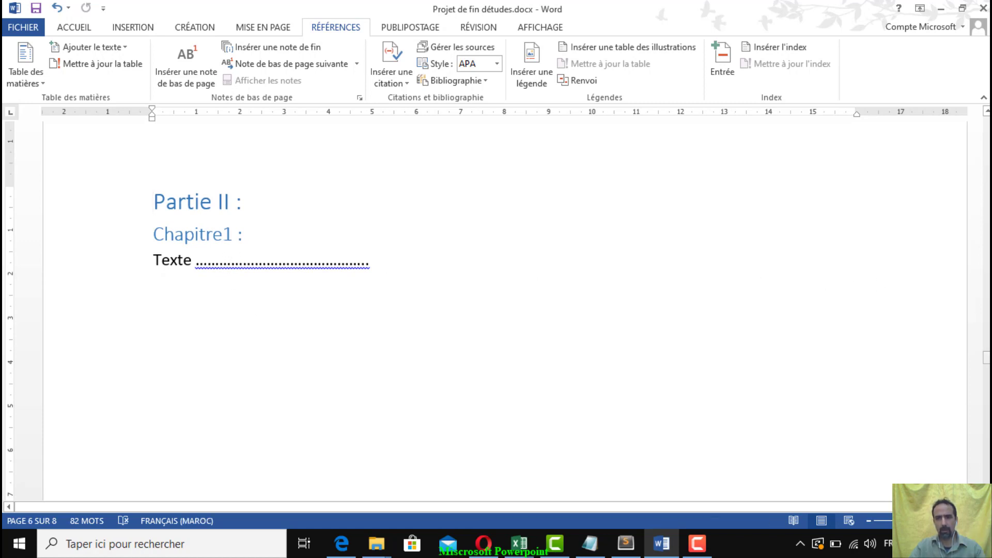
left_click_drag(987, 358, 987, 173)
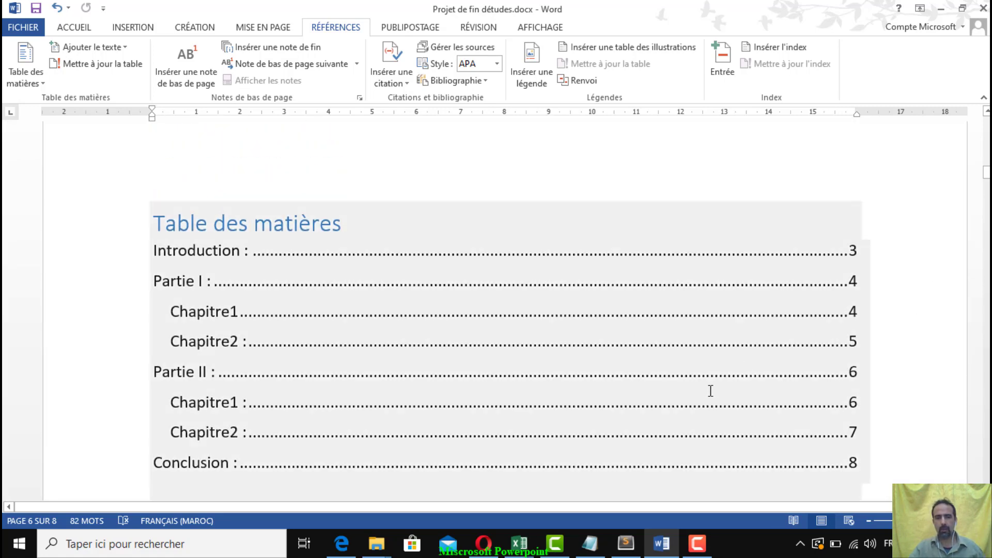